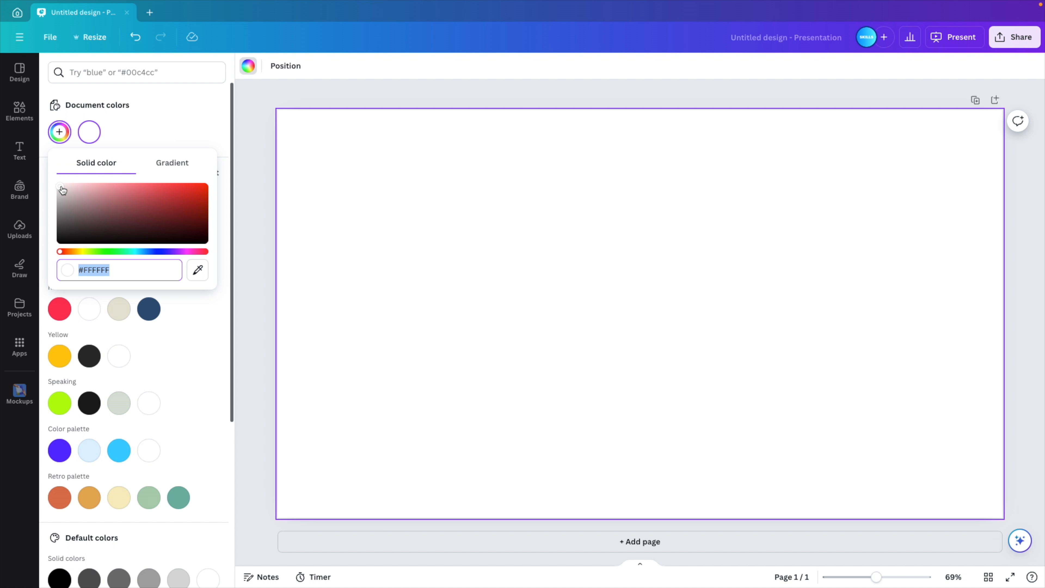
Set the page background to the light grey #E1E1E1.
{"action": "left_click_drag", "start_coordinate": [62, 190], "coordinate": [55, 191]}
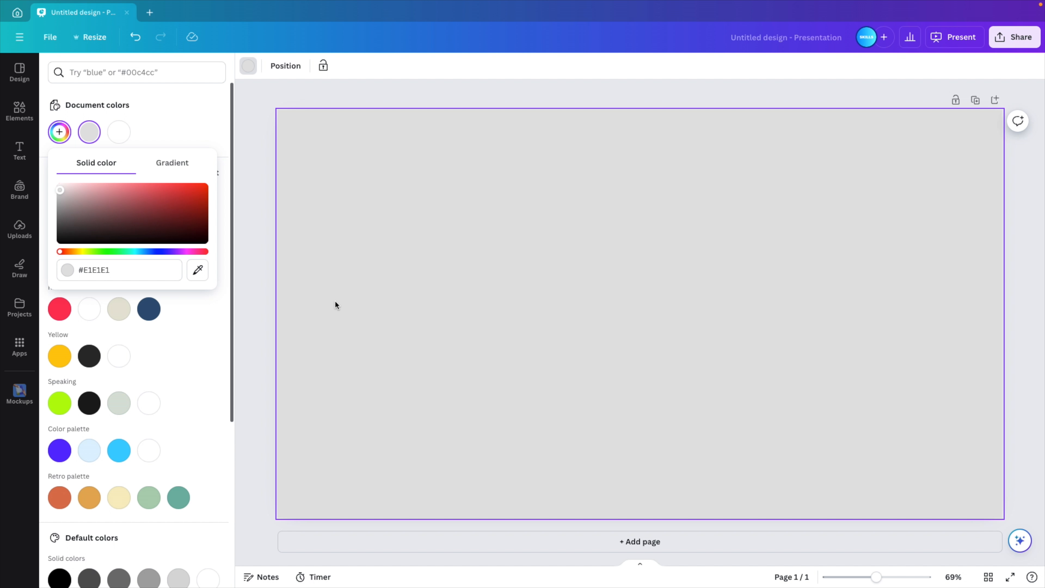
Search the elements for "coffee cup beans" and add the photo of three cups in a row to the page.
{"action": "left_click", "coordinate": [19, 110]}
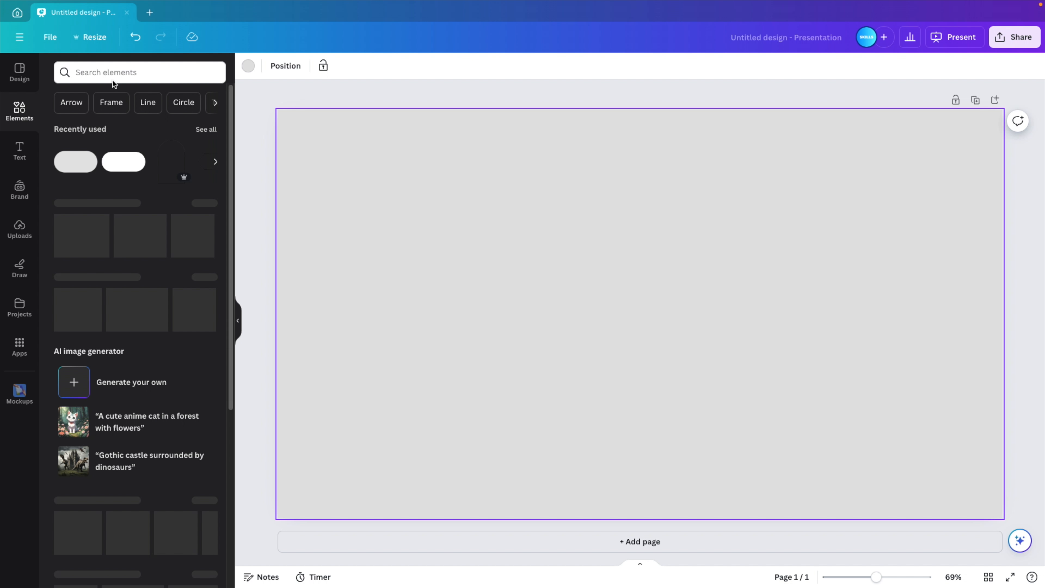
{"action": "type", "text": "coff"}
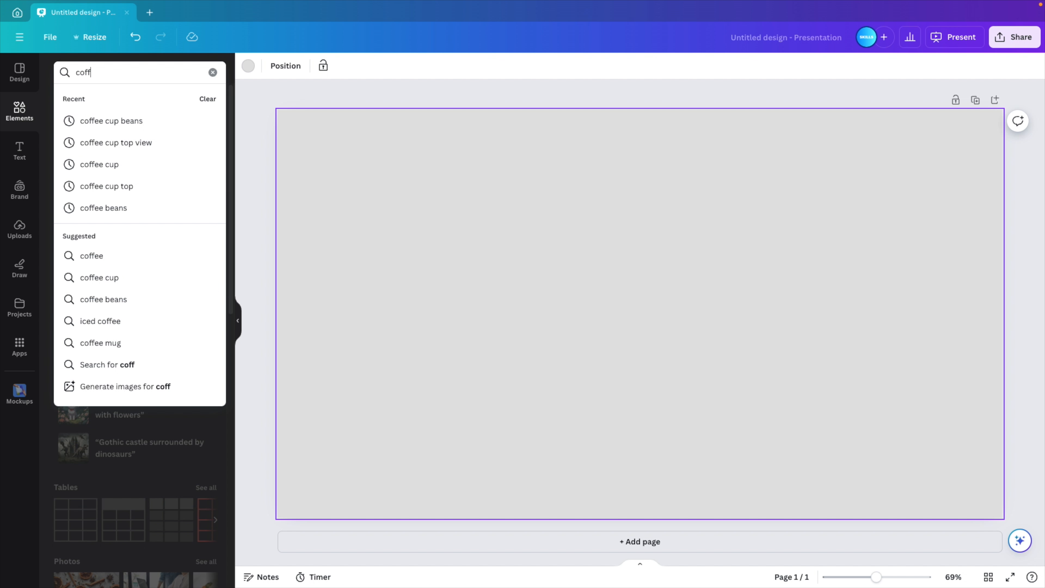
{"action": "type", "text": "ee cup beans"}
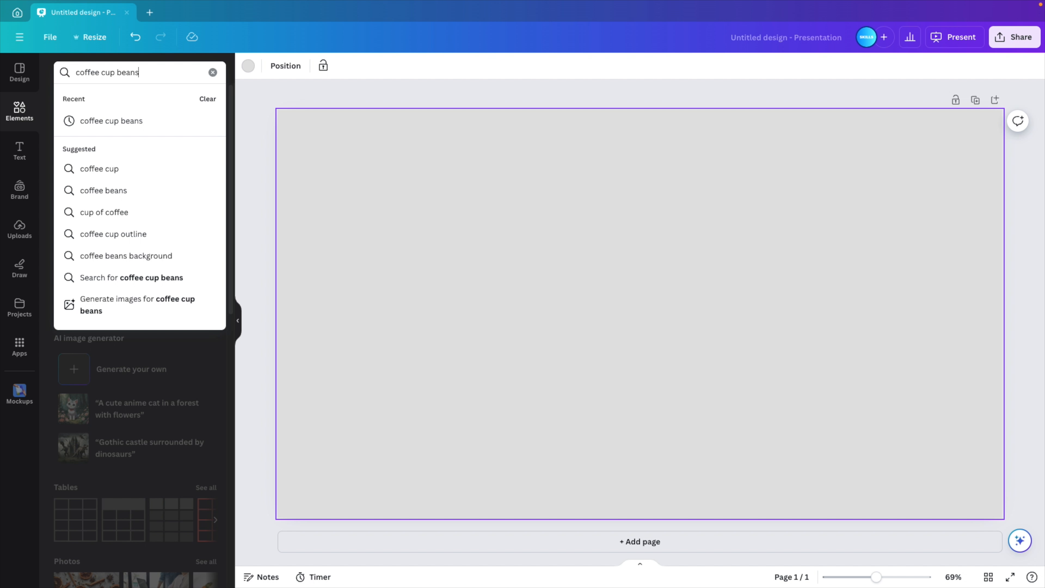
{"action": "key", "text": "Return"}
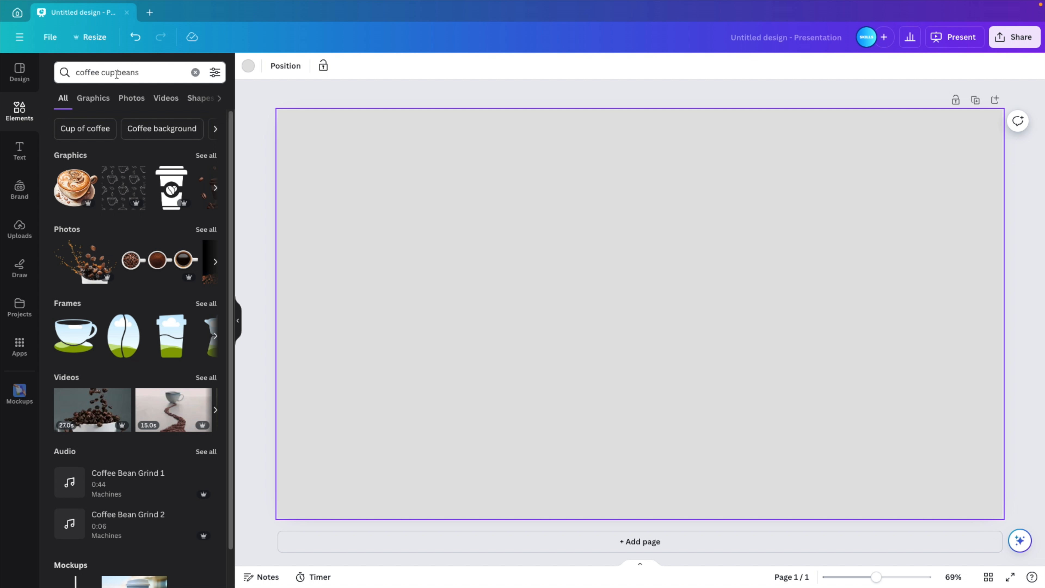
{"action": "left_click", "coordinate": [207, 229]}
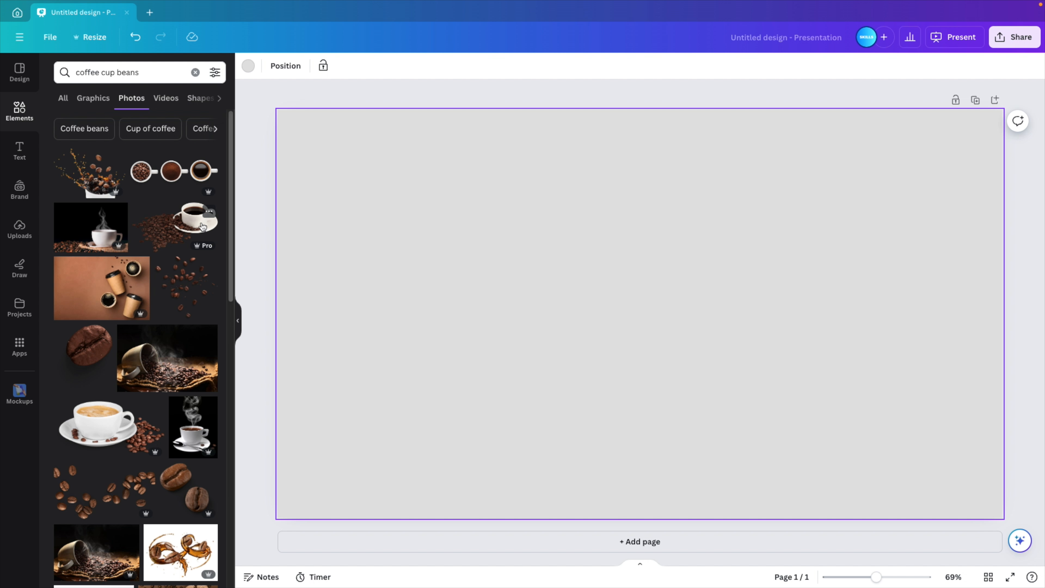
{"action": "scroll", "coordinate": [173, 402], "scroll_direction": "down", "scroll_amount": 10}
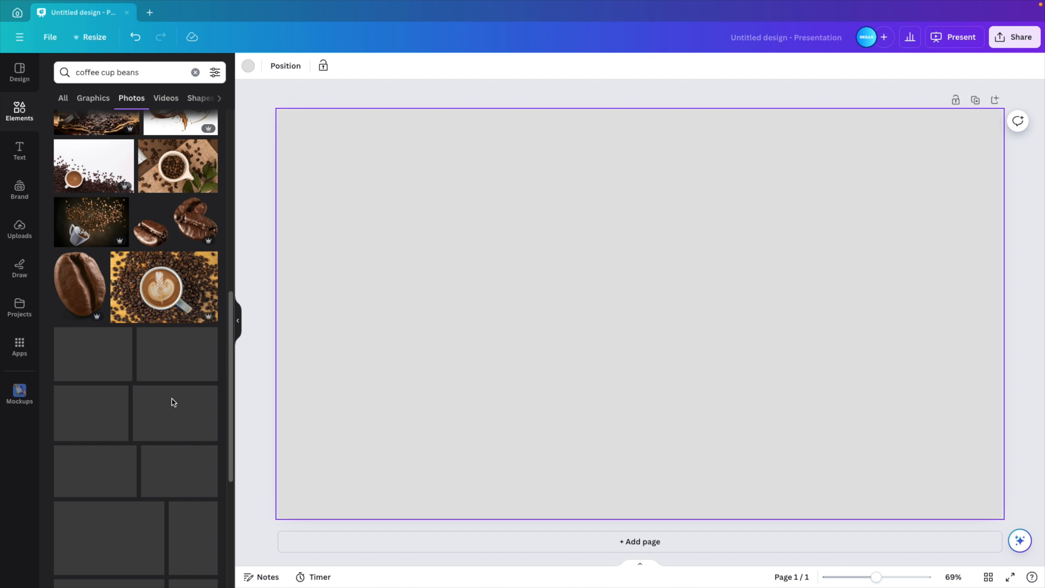
{"action": "scroll", "coordinate": [137, 358], "scroll_direction": "up", "scroll_amount": 10}
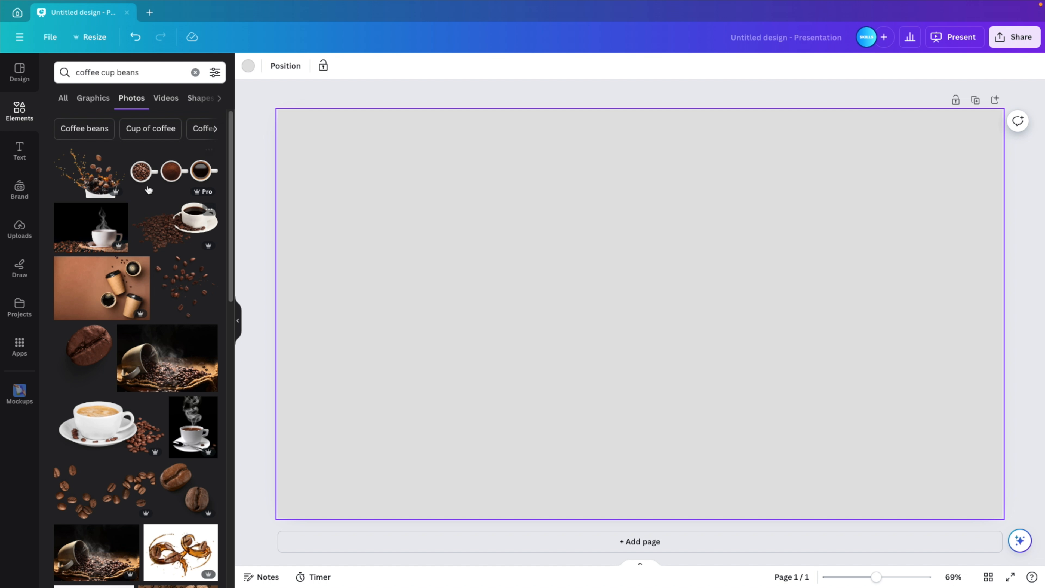
{"action": "left_click", "coordinate": [166, 184]}
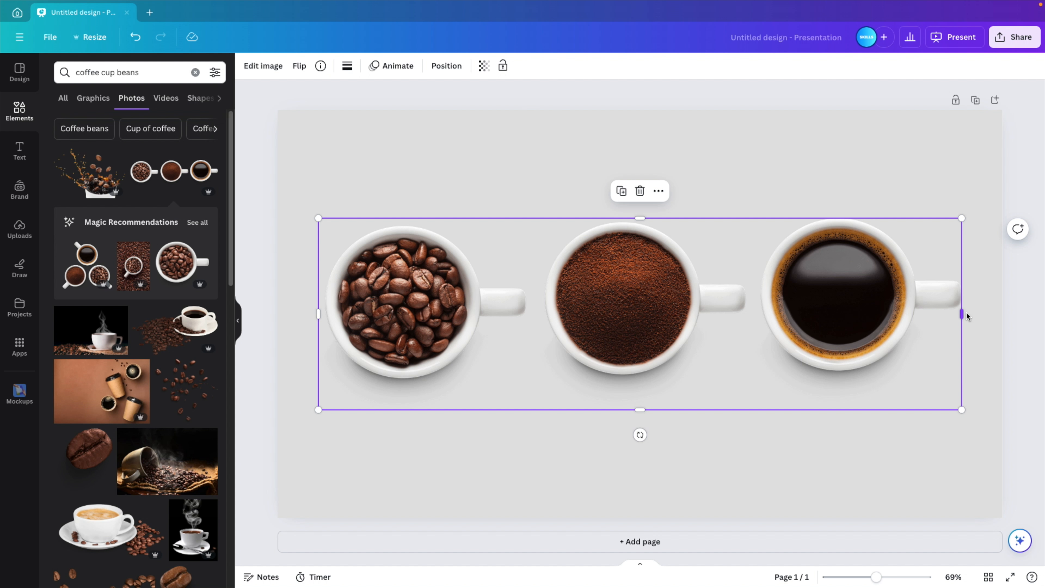
Crop the photo to only the cup filled with coffee beans and move it to the page's upper right area.
{"action": "left_click_drag", "start_coordinate": [962, 314], "coordinate": [530, 320]}
{"action": "left_click", "coordinate": [720, 316]}
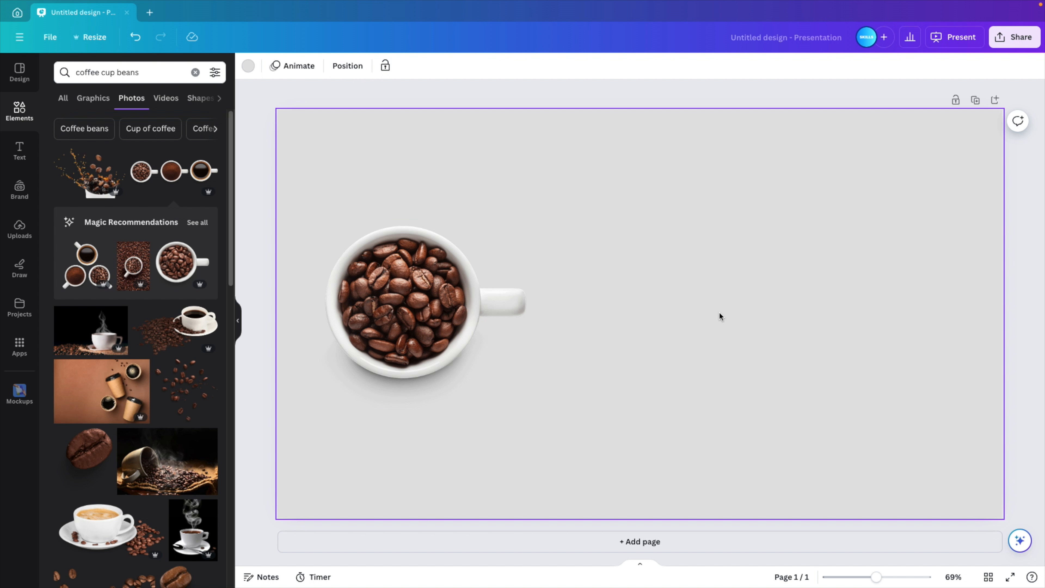
{"action": "left_click", "coordinate": [426, 329]}
{"action": "left_click_drag", "start_coordinate": [410, 330], "coordinate": [807, 241]}
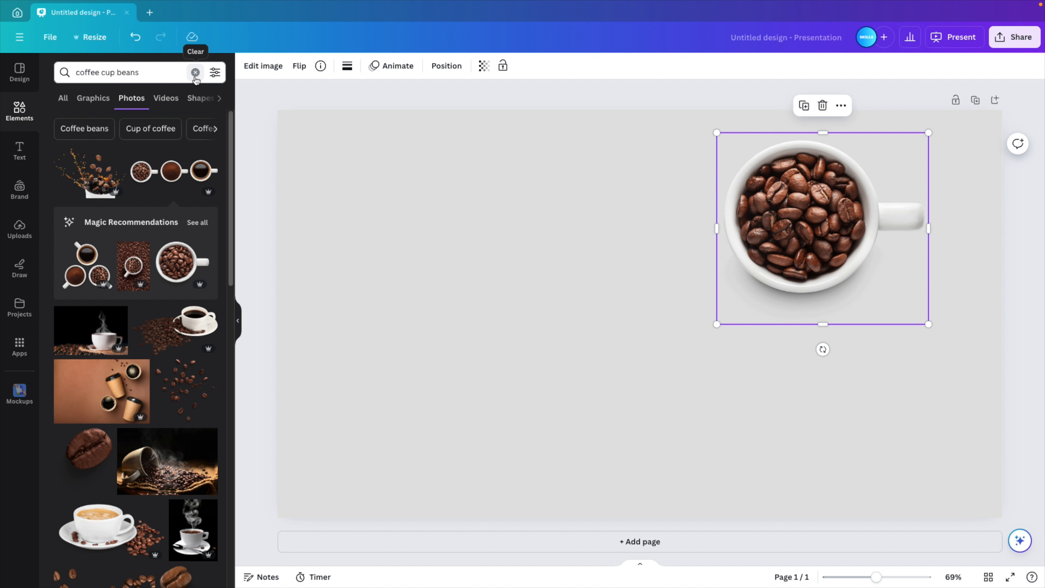
Search the elements for "shape" and add the pill-shaped rounded rectangle to the page.
{"action": "left_click", "coordinate": [197, 99]}
{"action": "left_click_drag", "start_coordinate": [150, 72], "coordinate": [3, 72]}
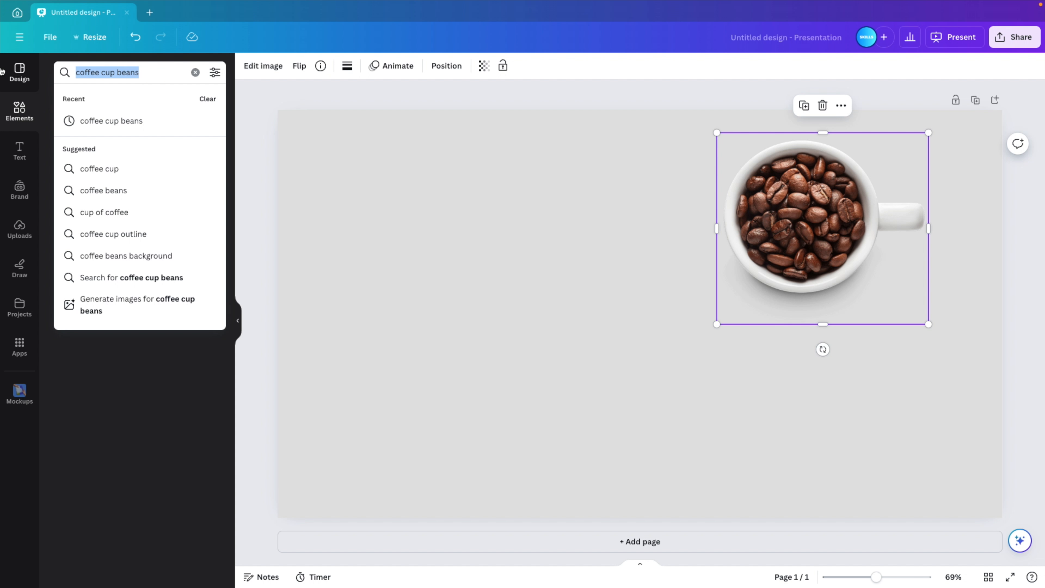
{"action": "key", "text": "BackSpace"}
{"action": "type", "text": "shape"}
{"action": "key", "text": "Return"}
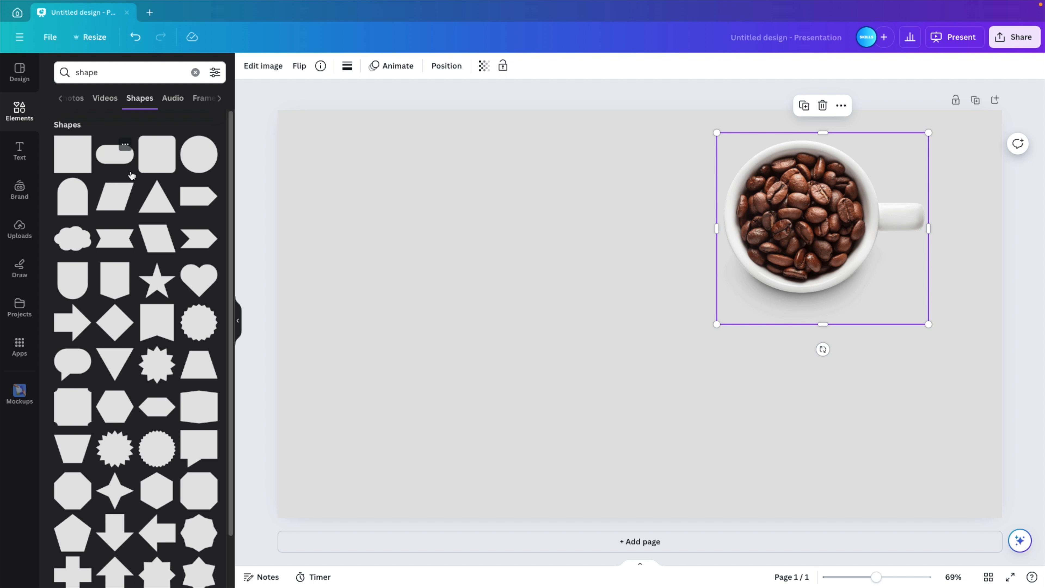
{"action": "left_click", "coordinate": [111, 164]}
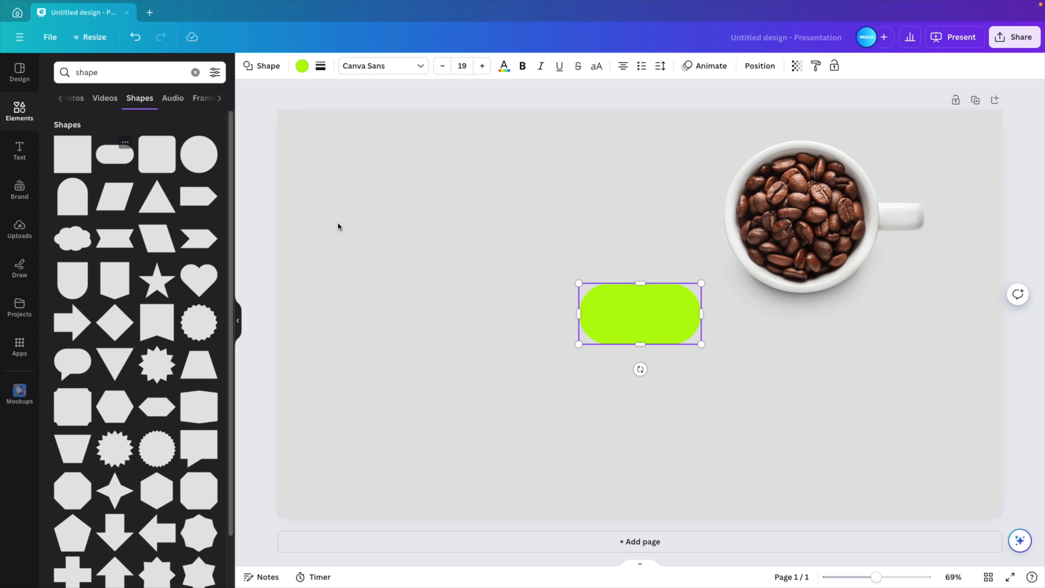
Enlarge the pill shape to about 637 × 318 and recolour it to #F4F4F4.
{"action": "left_click_drag", "start_coordinate": [578, 283], "coordinate": [448, 242]}
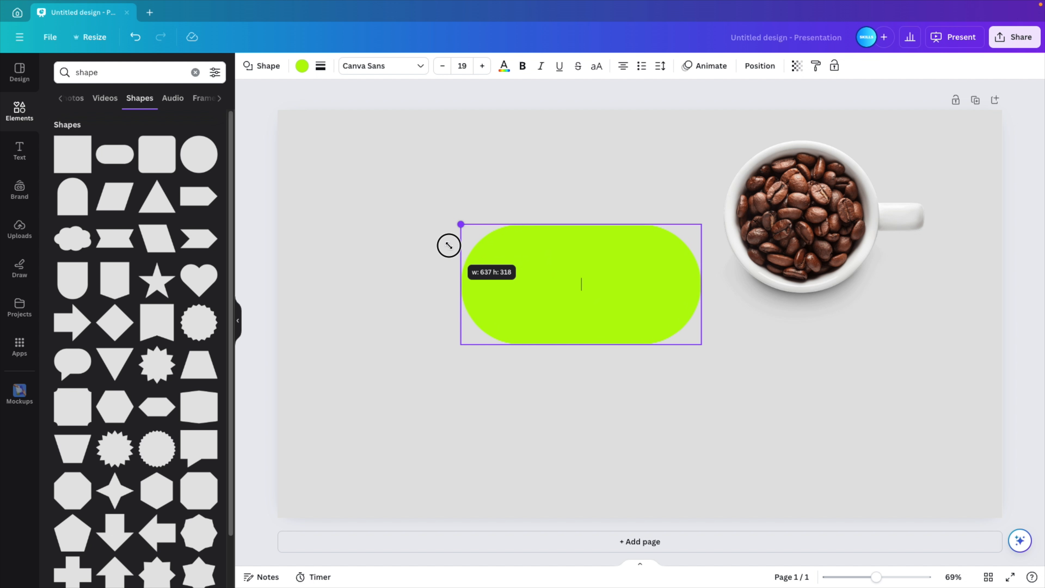
{"action": "left_click", "coordinate": [302, 65]}
{"action": "left_click", "coordinate": [65, 140]}
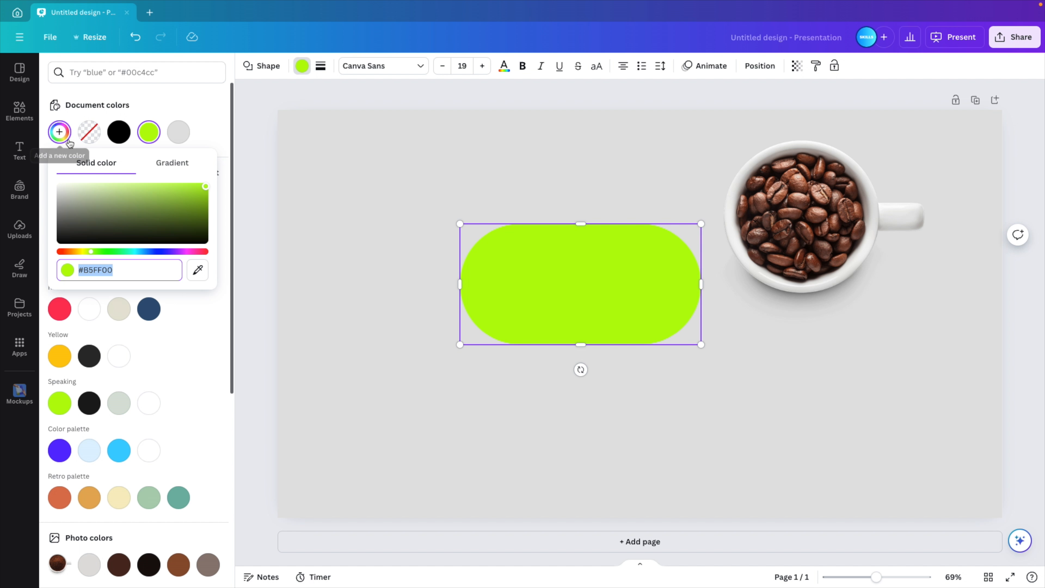
{"action": "left_click_drag", "start_coordinate": [79, 193], "coordinate": [32, 189]}
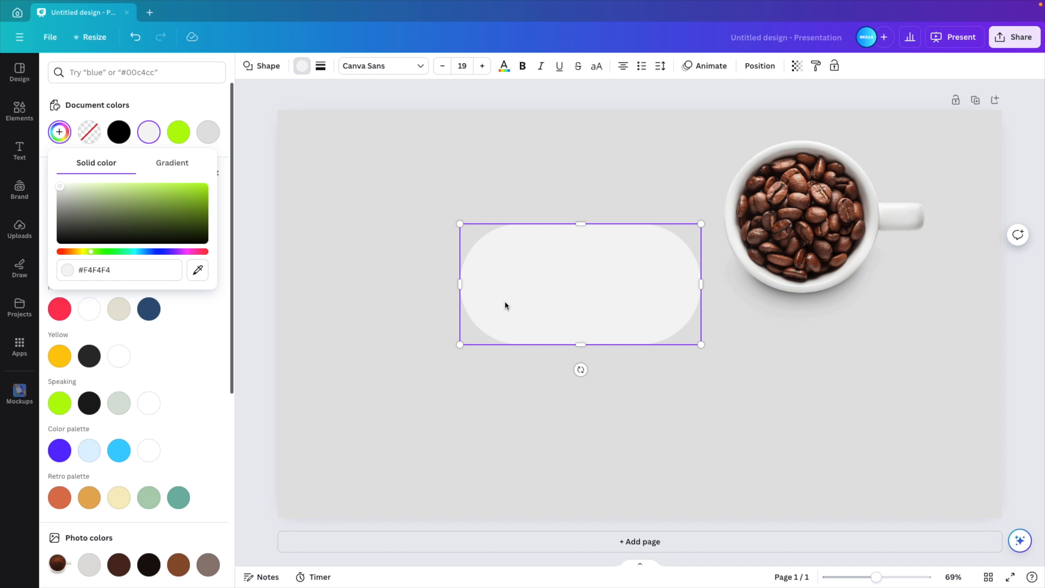
Centre the pill shape on the page and make it slightly smaller.
{"action": "left_click_drag", "start_coordinate": [506, 306], "coordinate": [602, 336]}
{"action": "key", "text": "ctrl+z"}
{"action": "left_click_drag", "start_coordinate": [759, 252], "coordinate": [744, 263]}
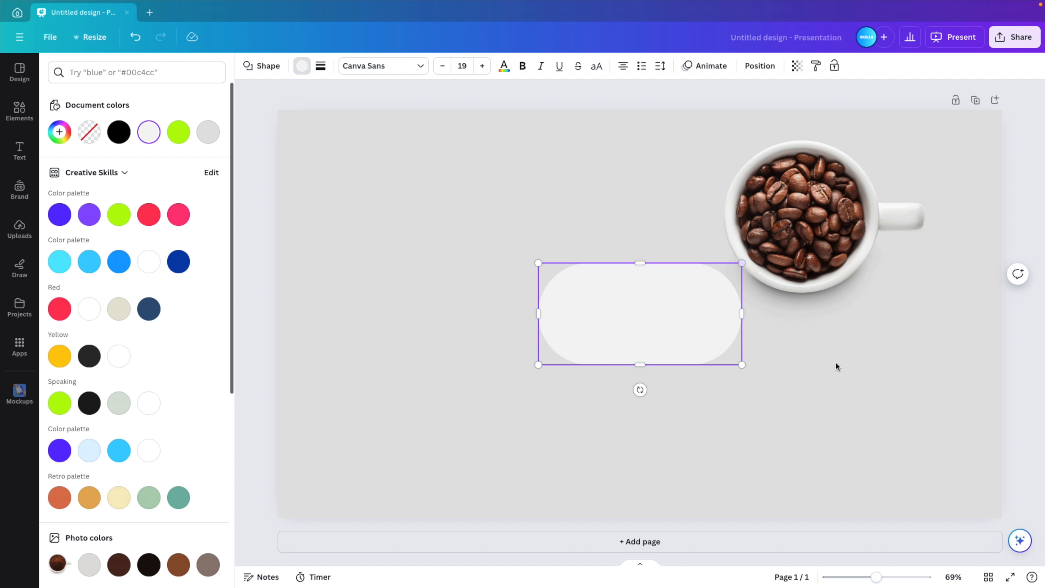
{"action": "left_click", "coordinate": [835, 367]}
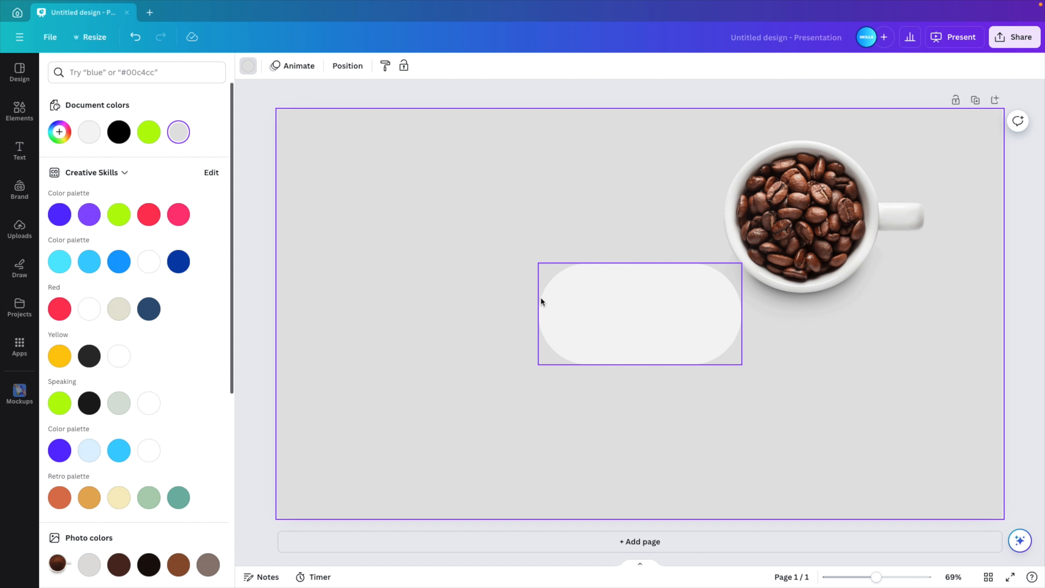
Search the elements for "inner shadow" and add the arch-shaped shadow graphic to the page.
{"action": "left_click", "coordinate": [36, 123]}
{"action": "left_click", "coordinate": [108, 73]}
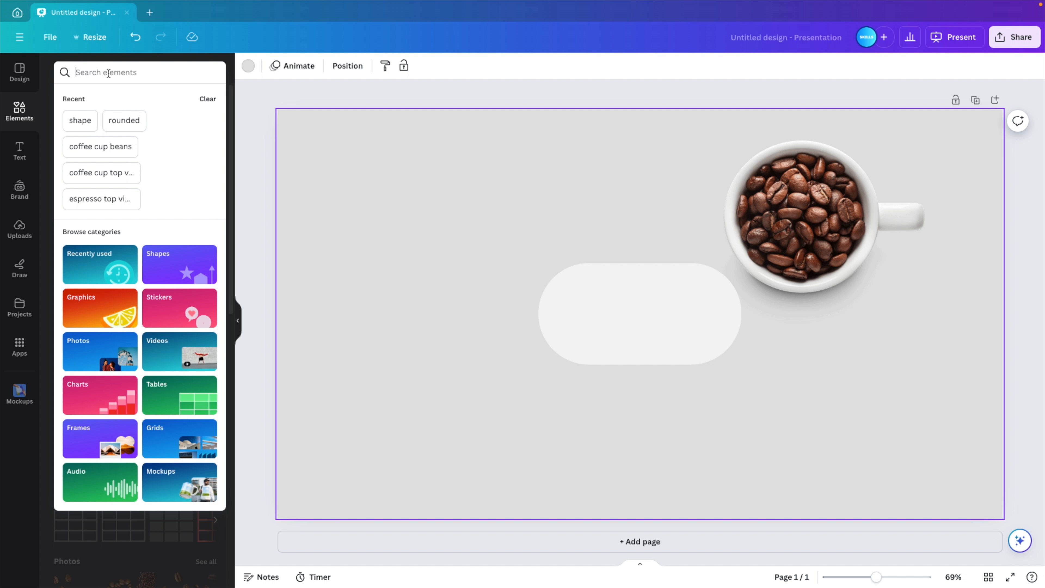
{"action": "type", "text": "inner shadow"}
{"action": "key", "text": "Return"}
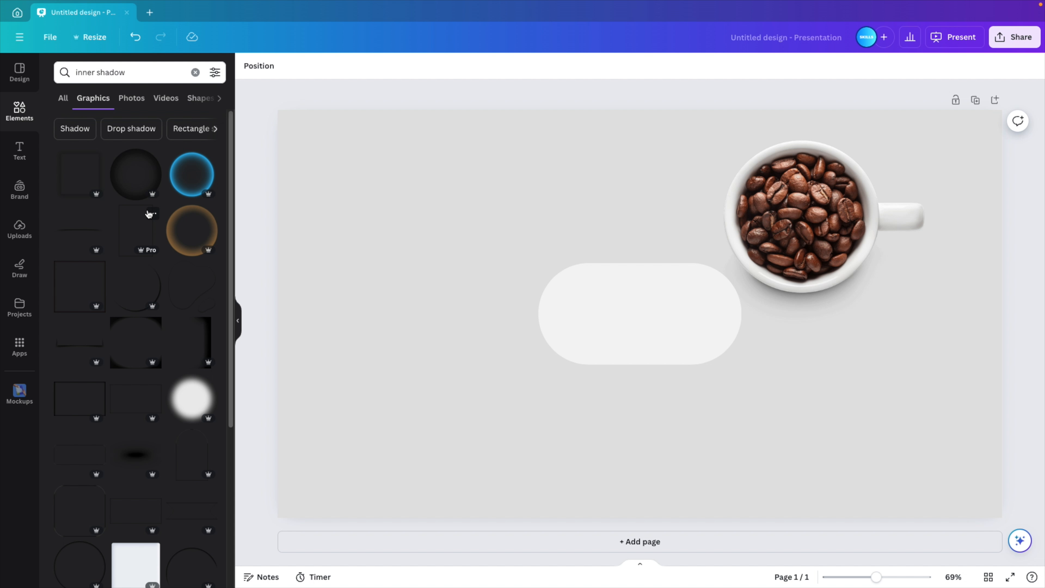
{"action": "scroll", "coordinate": [179, 333], "scroll_direction": "down", "scroll_amount": 1}
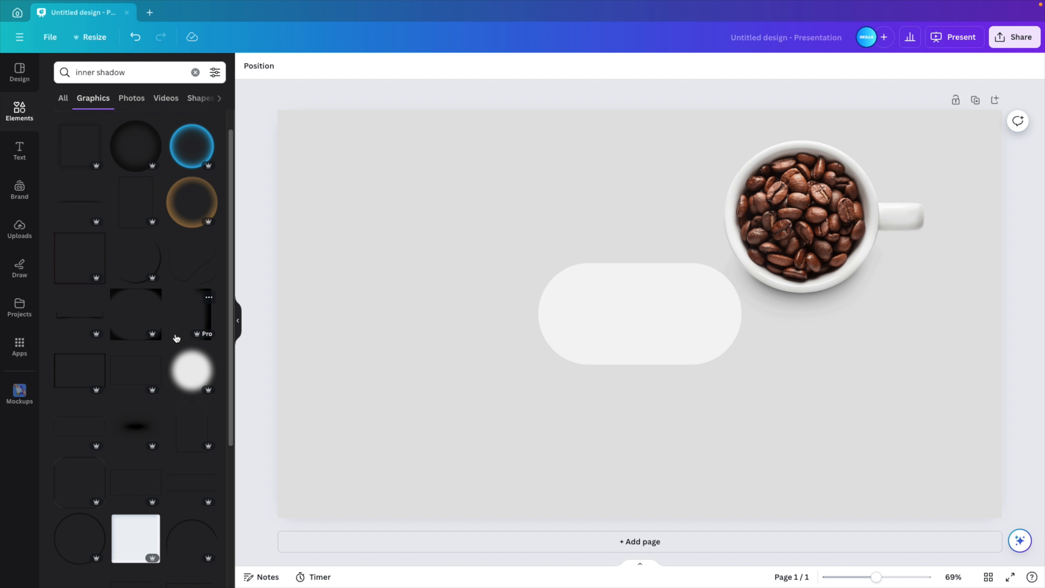
{"action": "left_click", "coordinate": [187, 432]}
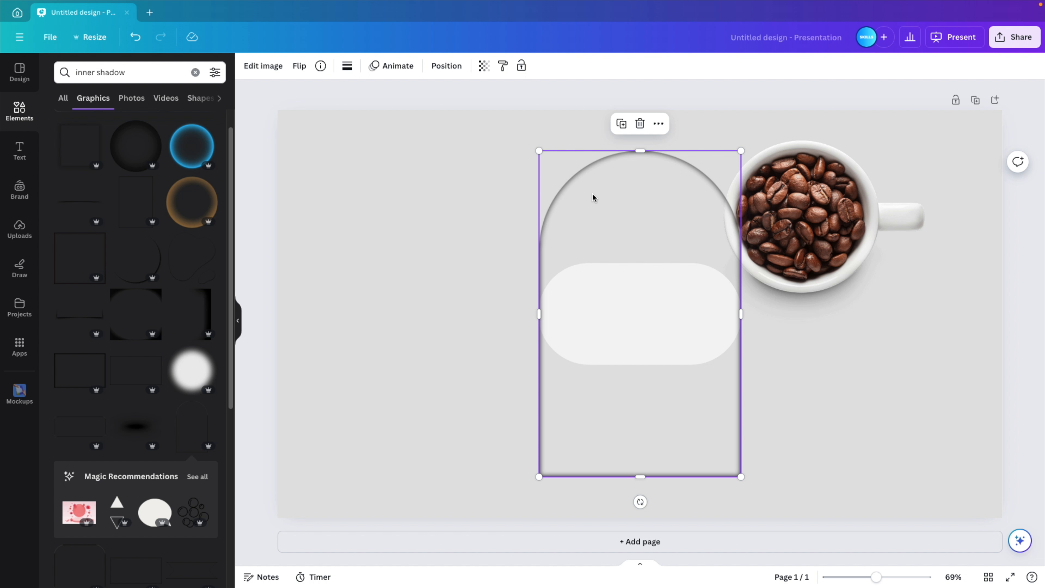
Rotate the arch shadow 90° counterclockwise and scale it down to fit the pill's height, aligned with the pill's left end.
{"action": "left_click_drag", "start_coordinate": [592, 196], "coordinate": [434, 220]}
{"action": "left_click_drag", "start_coordinate": [596, 173], "coordinate": [523, 284]}
{"action": "left_click_drag", "start_coordinate": [466, 375], "coordinate": [458, 272]}
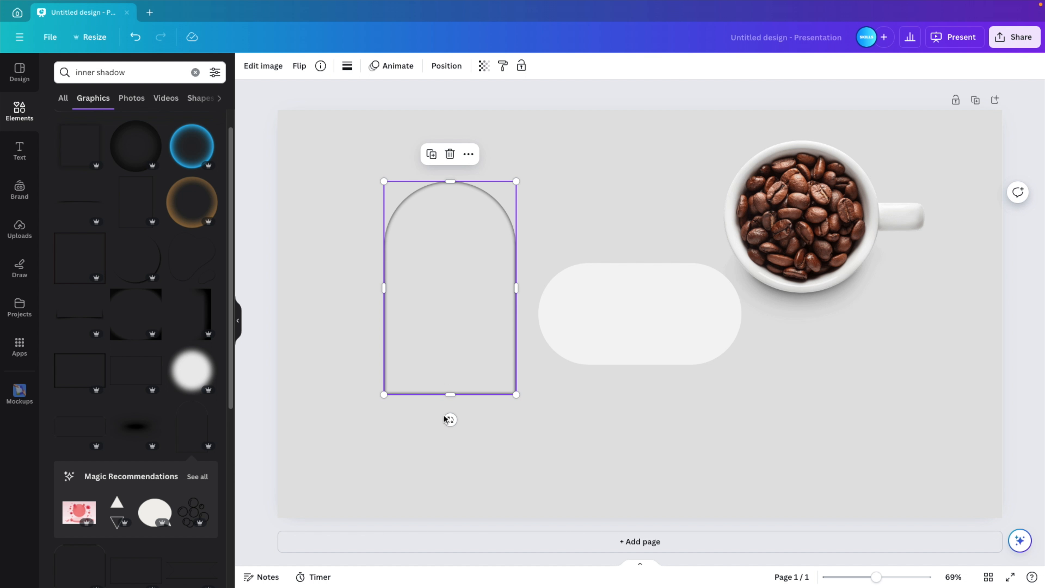
{"action": "left_click_drag", "start_coordinate": [449, 417], "coordinate": [533, 291]}
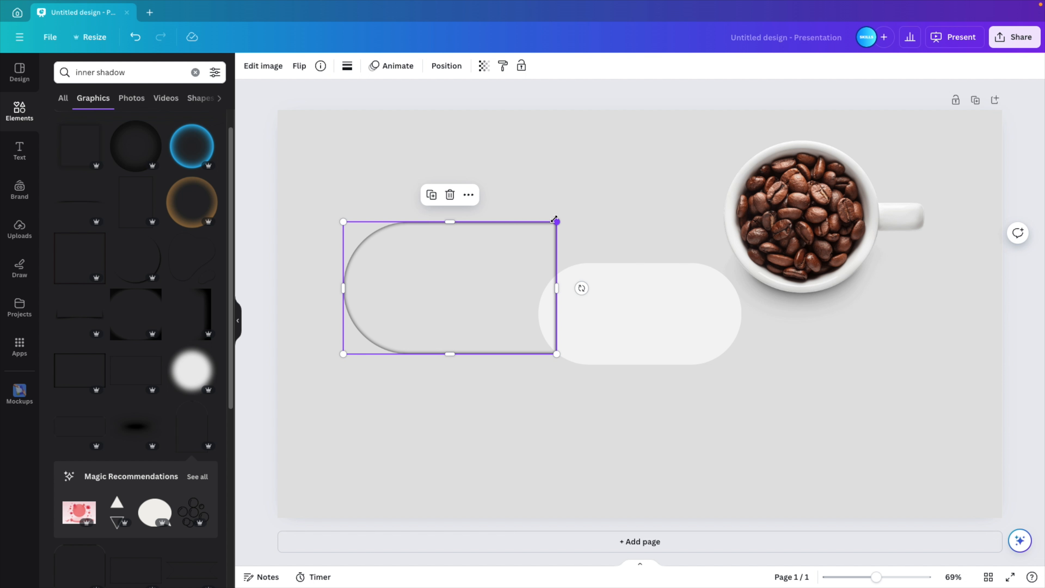
{"action": "left_click_drag", "start_coordinate": [555, 219], "coordinate": [640, 289]}
{"action": "left_click_drag", "start_coordinate": [699, 362], "coordinate": [705, 363]}
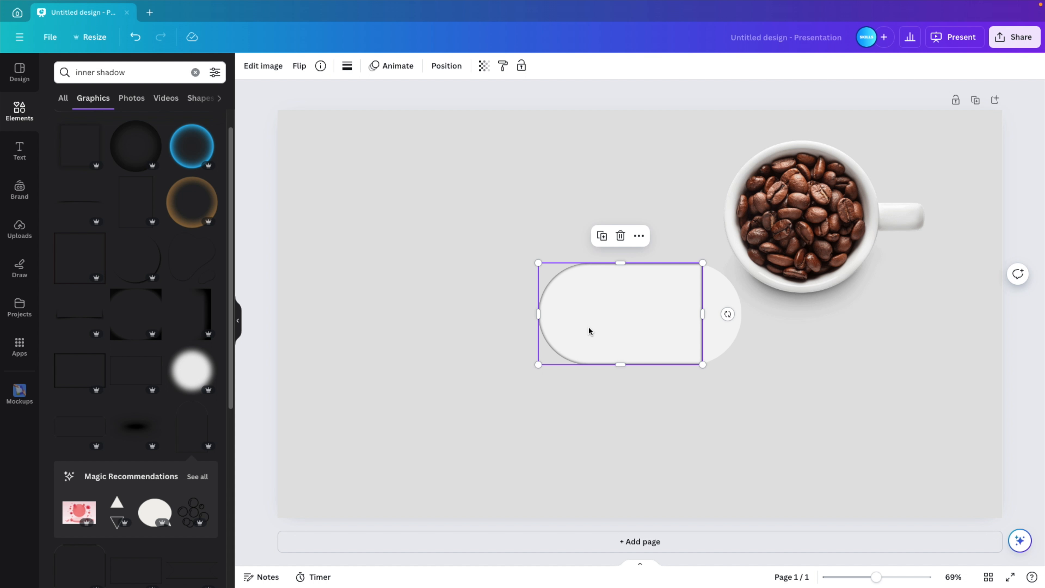
Crop the right side of the arch shadow to remove its straight vertical edge.
{"action": "left_click", "coordinate": [793, 384]}
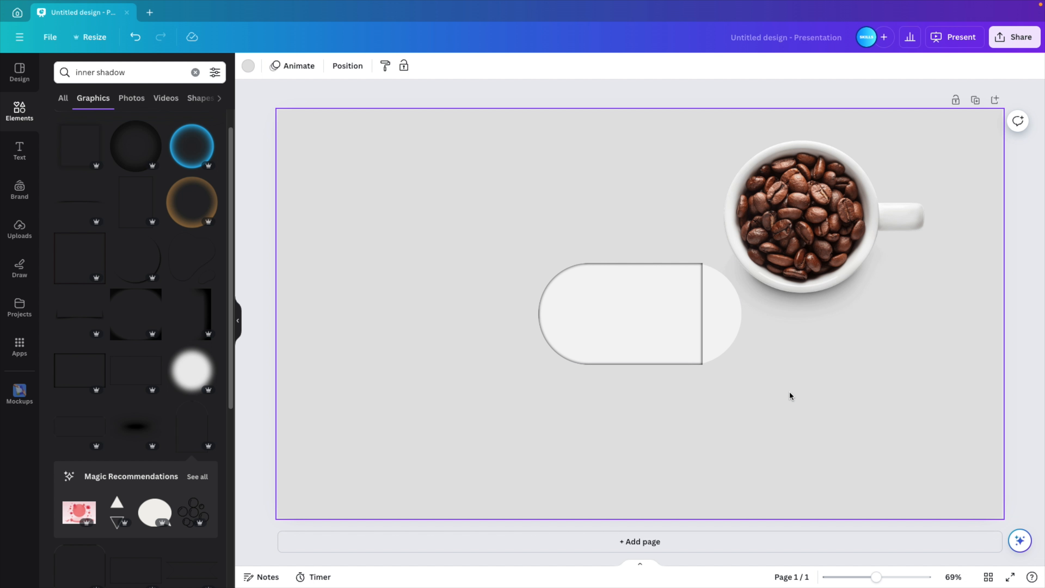
{"action": "left_click", "coordinate": [701, 318]}
{"action": "left_click_drag", "start_coordinate": [704, 316], "coordinate": [672, 315]}
{"action": "left_click", "coordinate": [784, 407]}
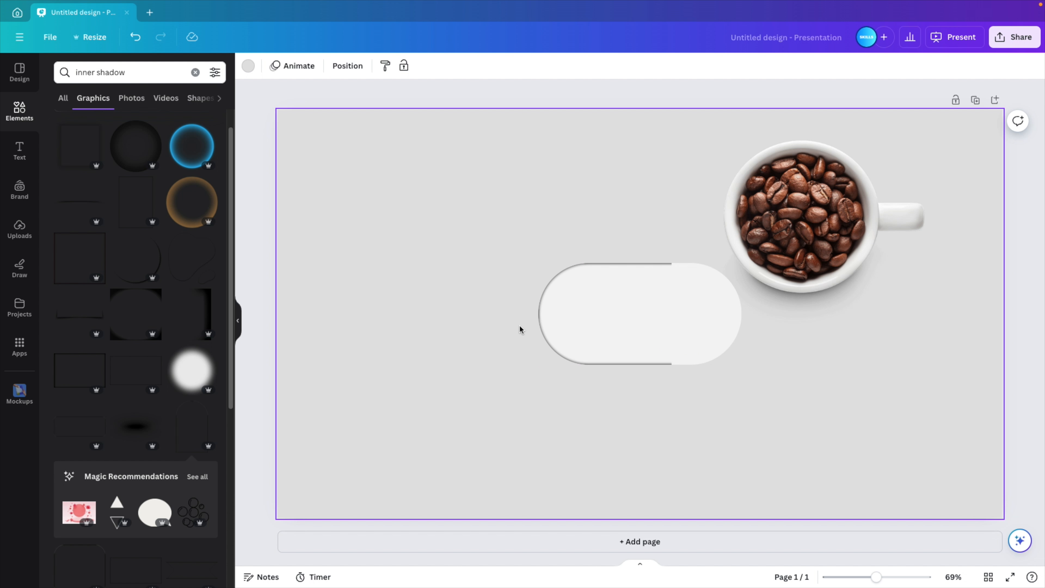
Duplicate the cropped shadow piece and apply Flip vertical to the copy so its curve faces right.
{"action": "left_click_drag", "start_coordinate": [562, 297], "coordinate": [624, 356]}
{"action": "key", "text": "ctrl+z"}
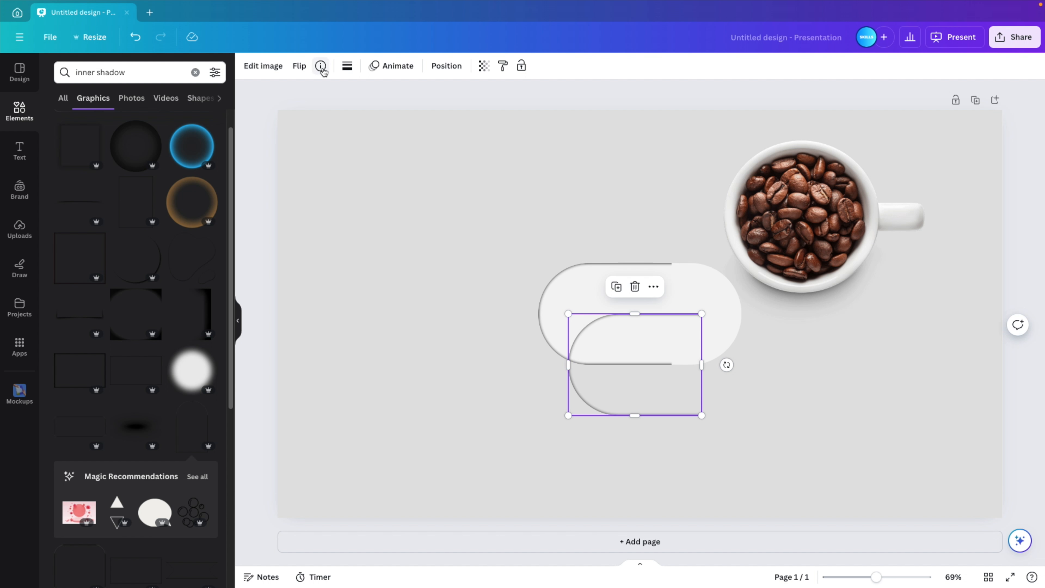
{"action": "left_click", "coordinate": [300, 67]}
{"action": "left_click", "coordinate": [315, 117]}
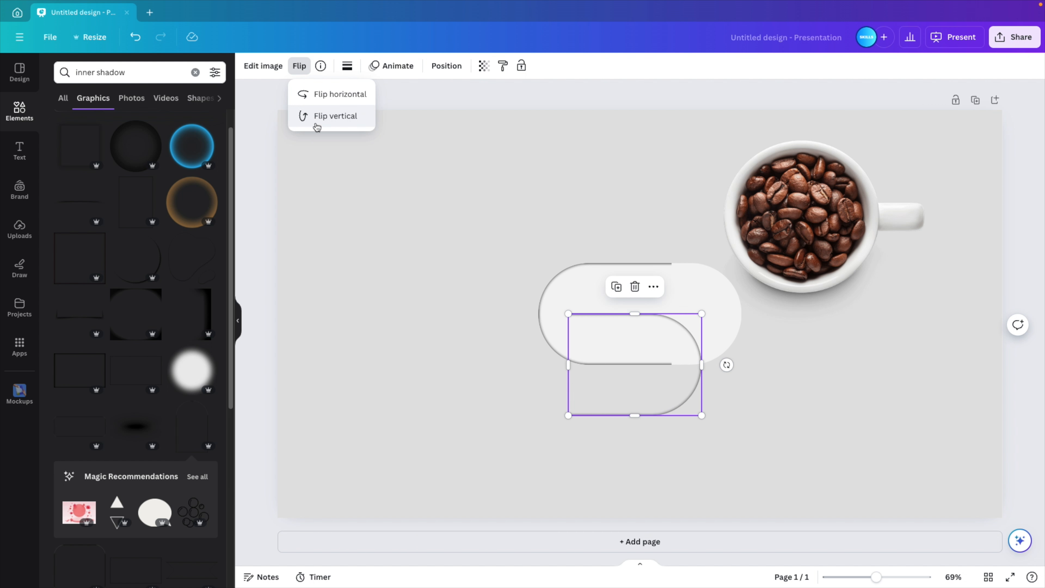
Align the flipped shadow with the pill's right end and crop its left side to meet the other half.
{"action": "left_click_drag", "start_coordinate": [677, 409], "coordinate": [709, 354]}
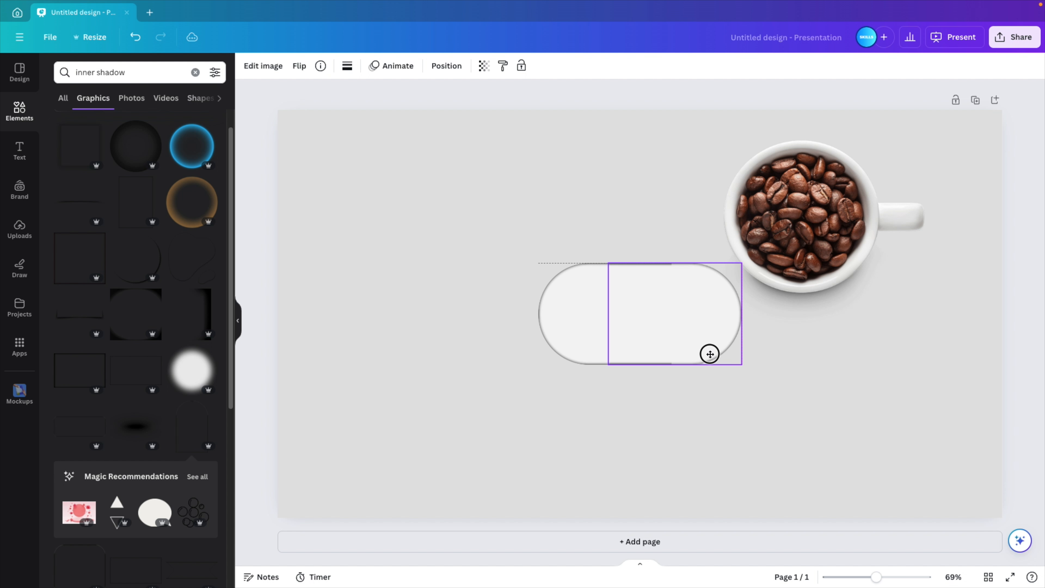
{"action": "left_click_drag", "start_coordinate": [608, 314], "coordinate": [671, 312]}
{"action": "left_click", "coordinate": [786, 455]}
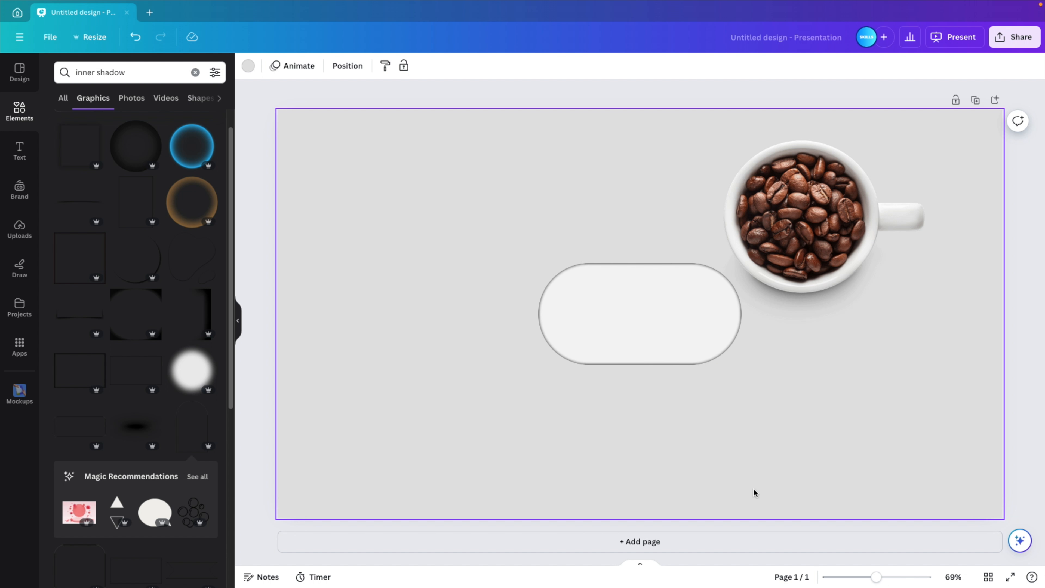
Group the left and right shadow halves on the pill into one object.
{"action": "left_click", "coordinate": [710, 335]}
{"action": "left_click", "coordinate": [614, 323], "text": "shift"}
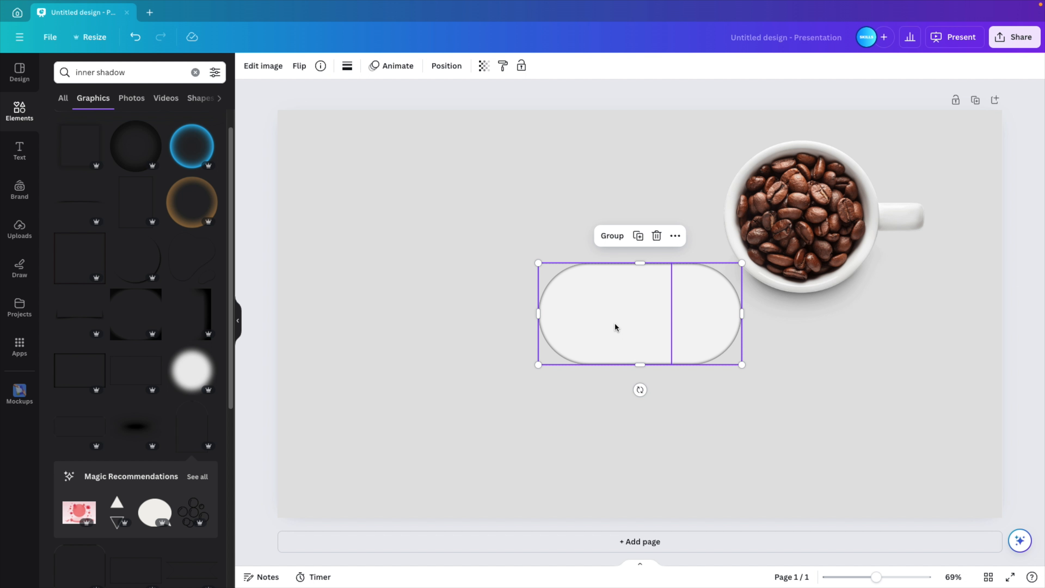
{"action": "left_click", "coordinate": [610, 246]}
{"action": "left_click_drag", "start_coordinate": [683, 336], "coordinate": [725, 378]}
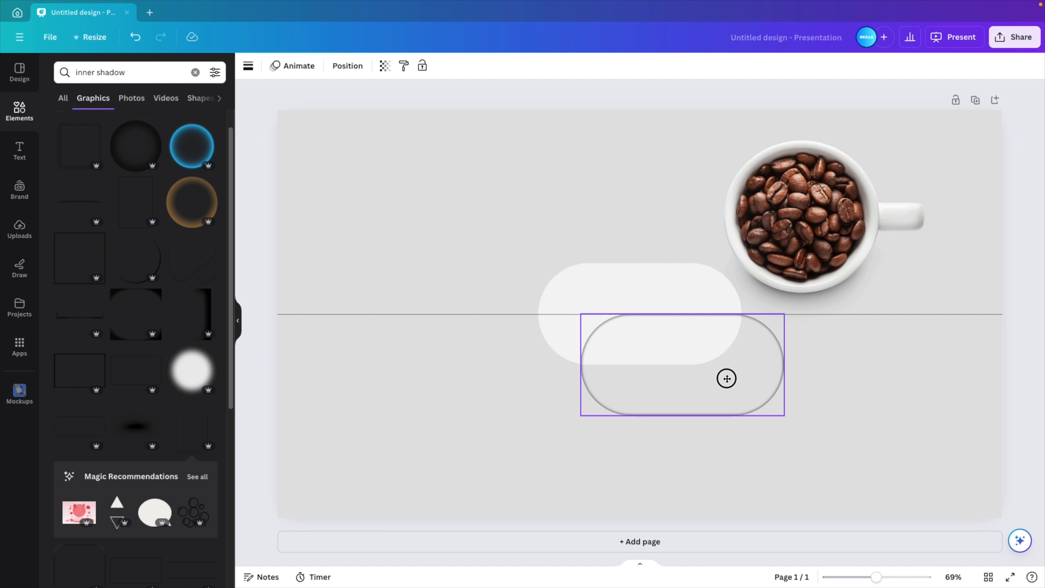
{"action": "left_click", "coordinate": [830, 450]}
{"action": "key", "text": "ctrl+z"}
Move the cup of coffee beans onto the pill shape, covering its left part.
{"action": "left_click_drag", "start_coordinate": [825, 230], "coordinate": [611, 326]}
{"action": "key", "text": "Delete"}
{"action": "key", "text": "ctrl+z"}
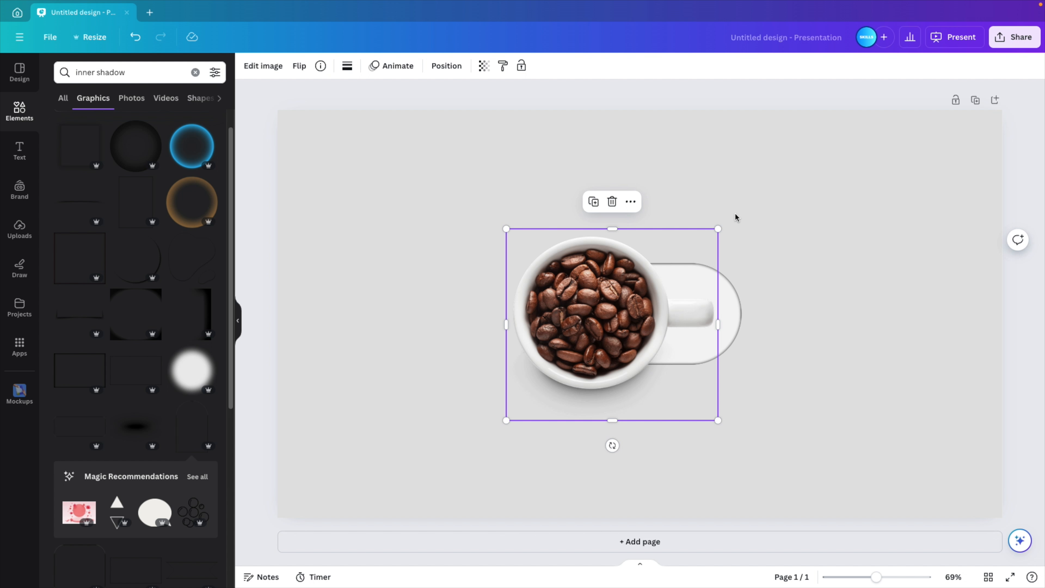
Scale the cup of coffee beans down slightly and reposition it over the pill's left end.
{"action": "left_click_drag", "start_coordinate": [718, 228], "coordinate": [679, 264]}
{"action": "left_click_drag", "start_coordinate": [589, 351], "coordinate": [591, 332]}
{"action": "left_click_drag", "start_coordinate": [685, 243], "coordinate": [694, 236]}
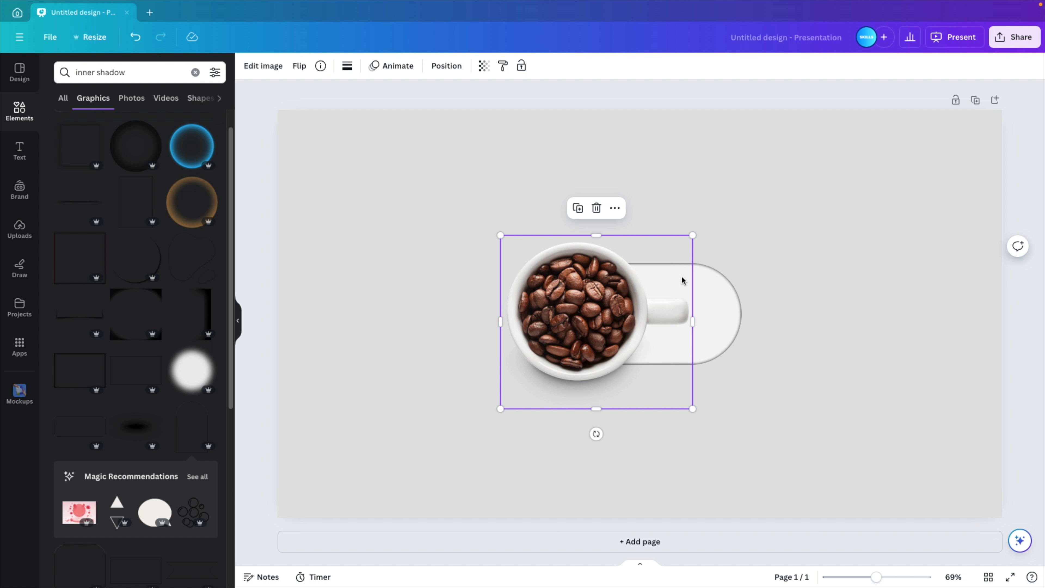
{"action": "left_click", "coordinate": [865, 326]}
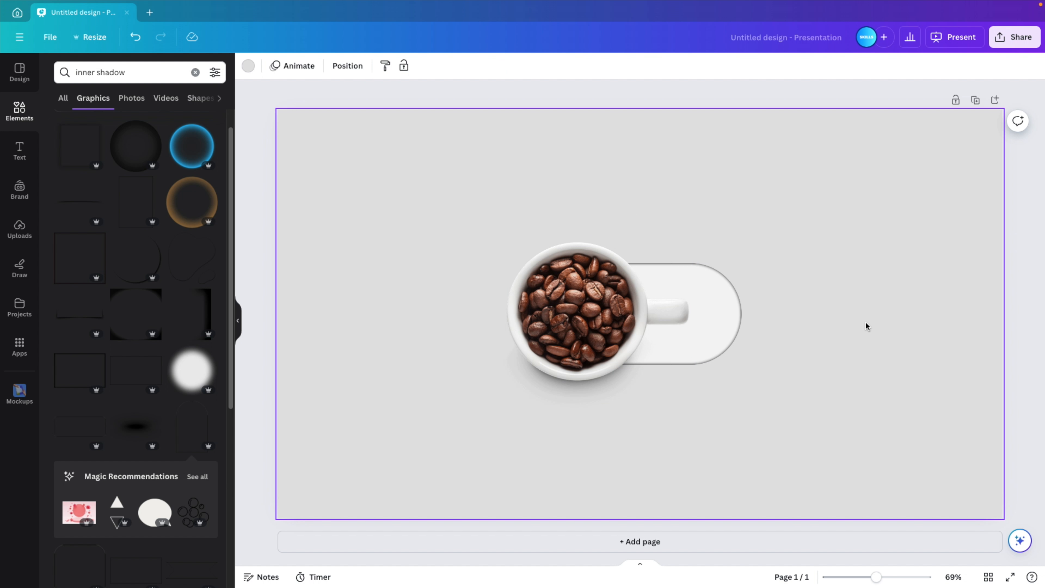
Rotate the cup so its handle points up and to the right, and realign it on the pill's left end.
{"action": "left_click", "coordinate": [576, 329]}
{"action": "left_click_drag", "start_coordinate": [597, 433], "coordinate": [651, 418]}
{"action": "left_click_drag", "start_coordinate": [561, 334], "coordinate": [561, 319]}
{"action": "left_click", "coordinate": [798, 426]}
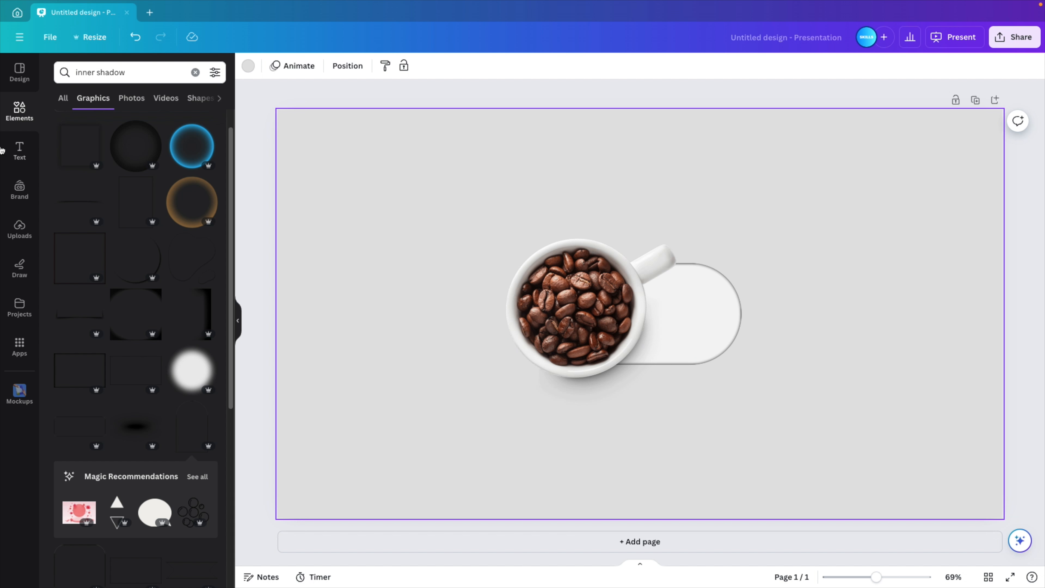
Add a Title text reading "ON", enlarge it to about size 96.7 and place it left of the cup.
{"action": "left_click", "coordinate": [21, 153]}
{"action": "left_click", "coordinate": [80, 154]}
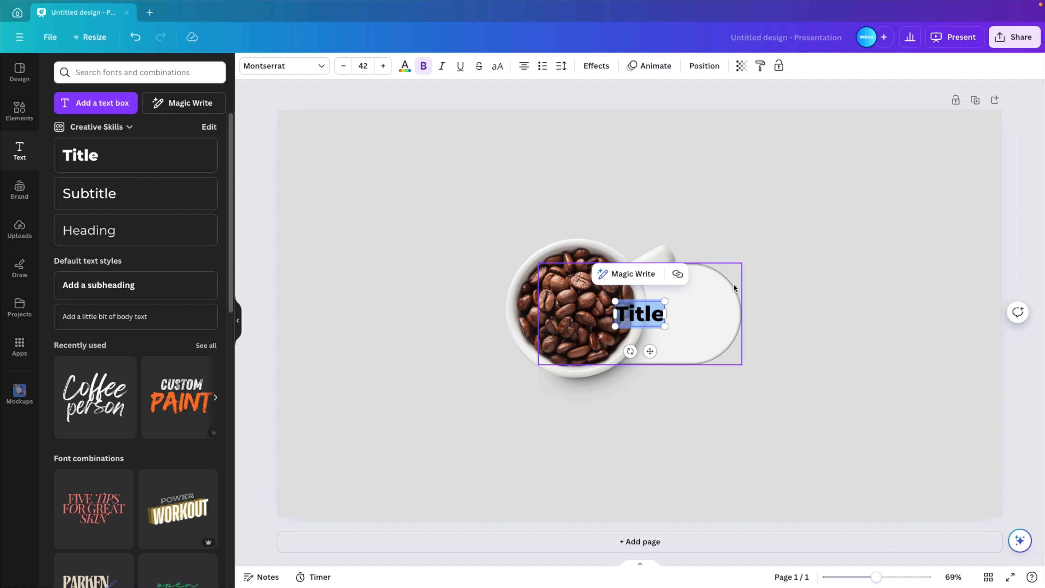
{"action": "type", "text": "ON"}
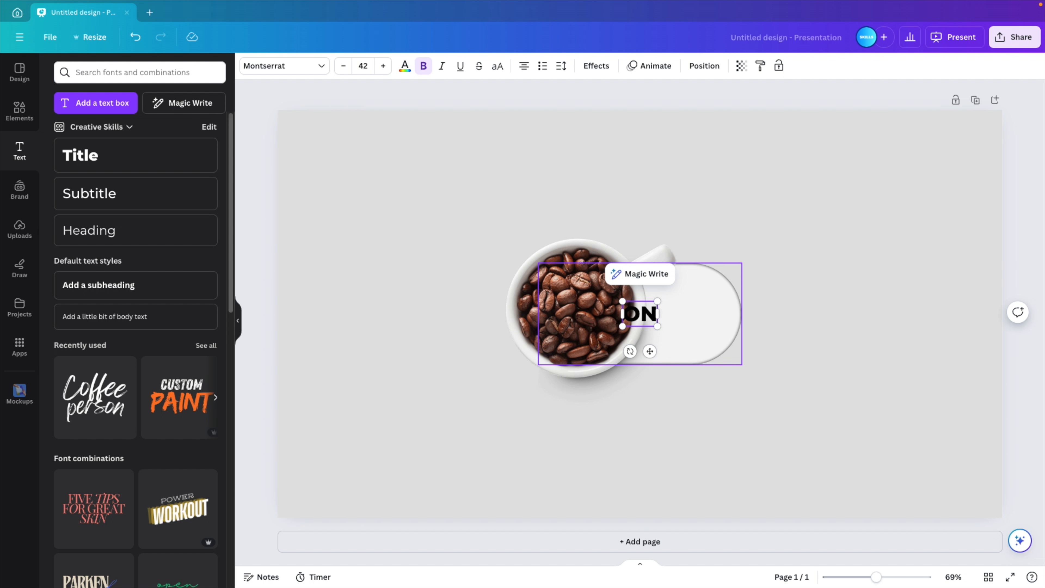
{"action": "left_click_drag", "start_coordinate": [658, 326], "coordinate": [460, 323]}
{"action": "left_click", "coordinate": [816, 390]}
Set the "ON" text color to dark gray #323232.
{"action": "left_click", "coordinate": [404, 66]}
{"action": "left_click", "coordinate": [59, 132]}
{"action": "left_click_drag", "start_coordinate": [58, 216], "coordinate": [50, 207]}
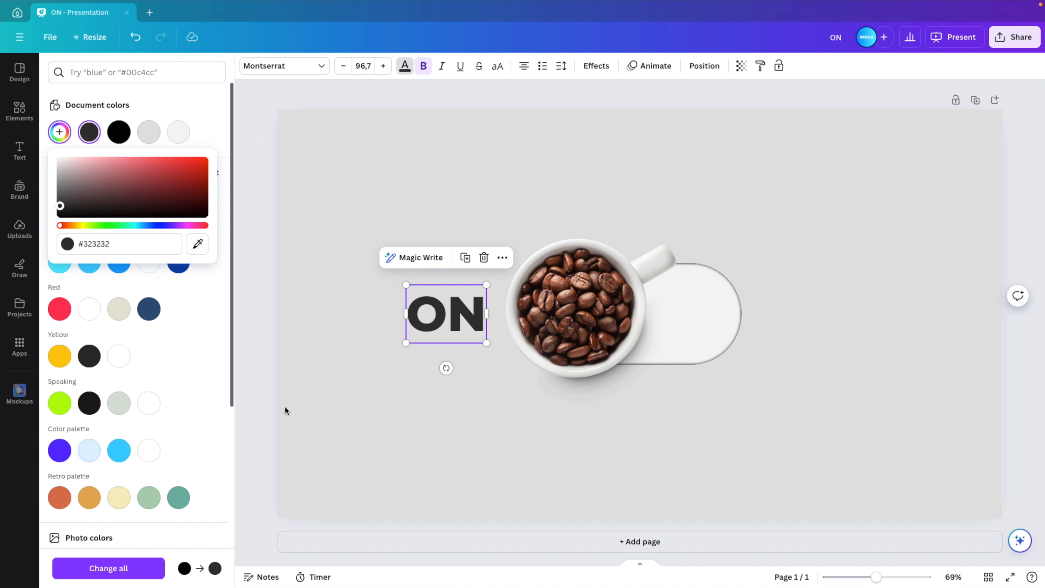
Copy the "ON" text to the right side of the pill and change the copy to read "OFF".
{"action": "left_click_drag", "start_coordinate": [429, 311], "coordinate": [798, 304]}
{"action": "double_click", "coordinate": [812, 313]}
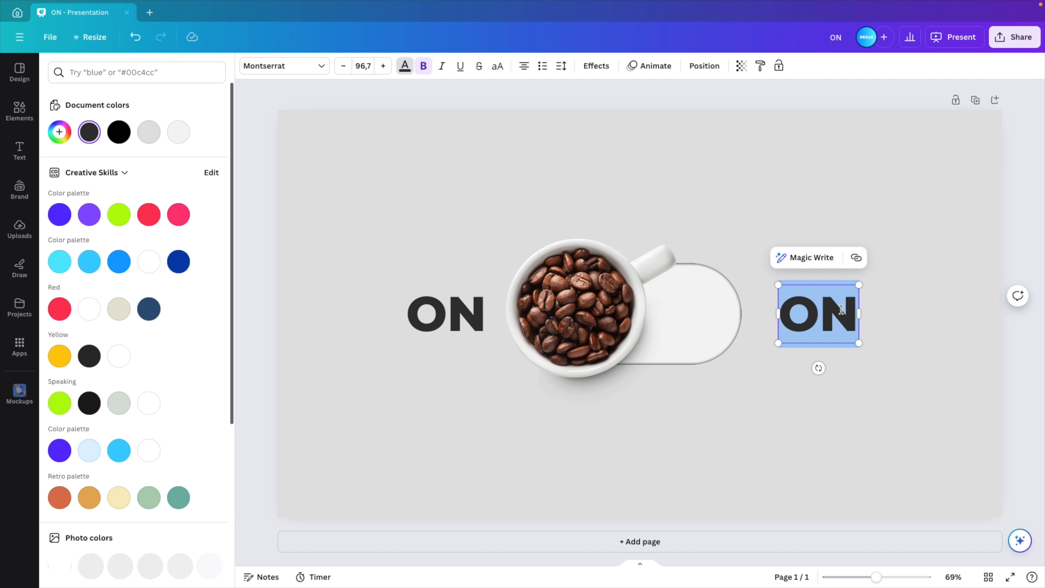
{"action": "type", "text": "OFF"}
{"action": "left_click", "coordinate": [786, 416]}
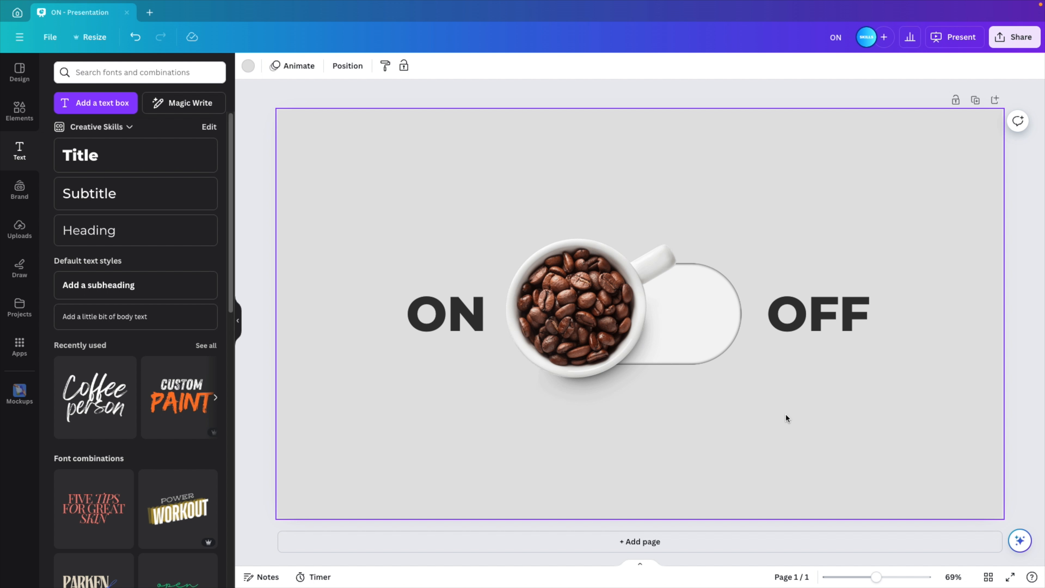
Duplicate page 1 to create a second page with the same toggle design.
{"action": "left_click", "coordinate": [641, 565]}
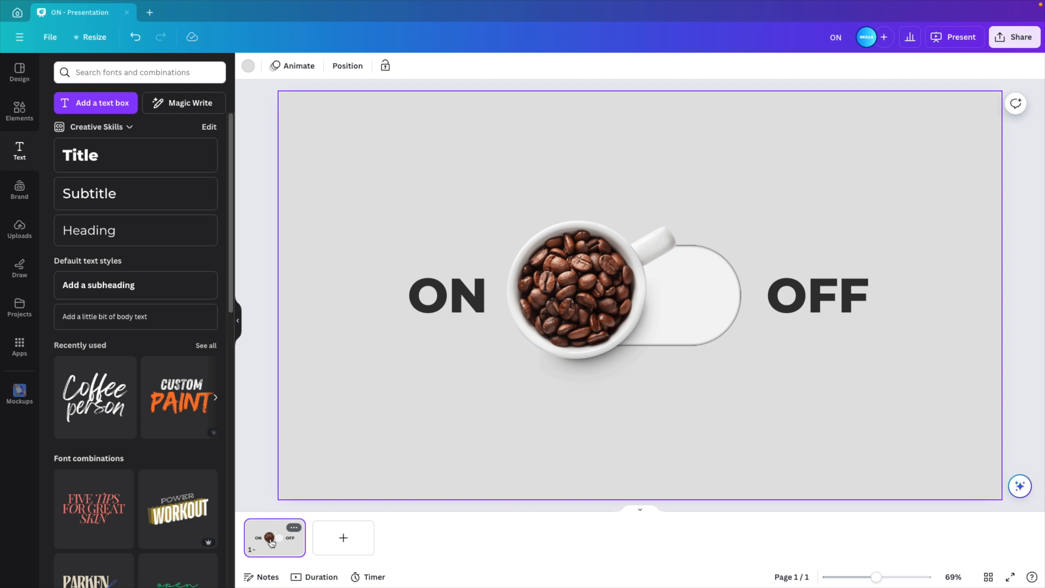
{"action": "key", "text": "ctrl+d"}
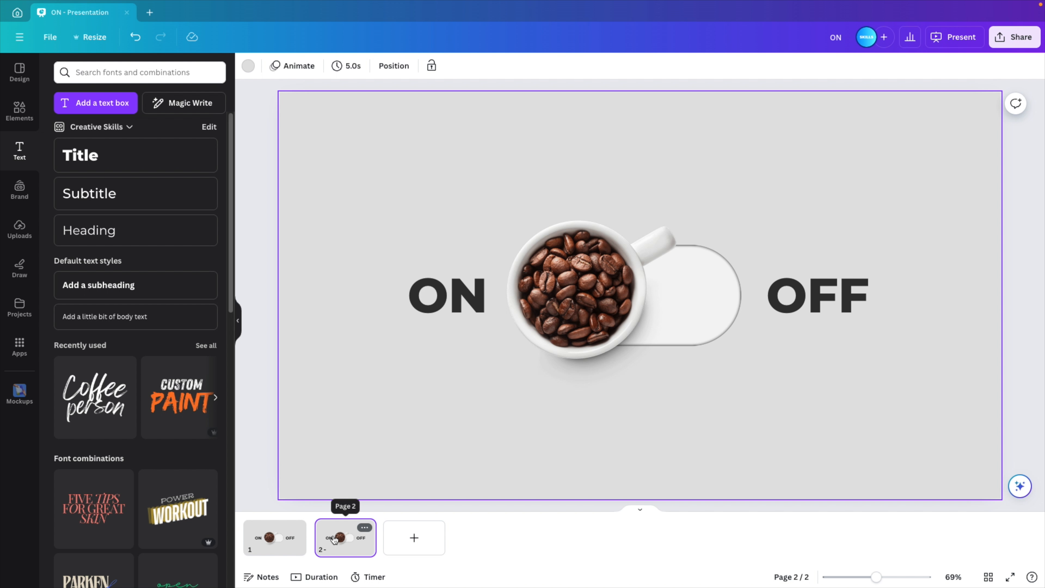
{"action": "left_click", "coordinate": [641, 514]}
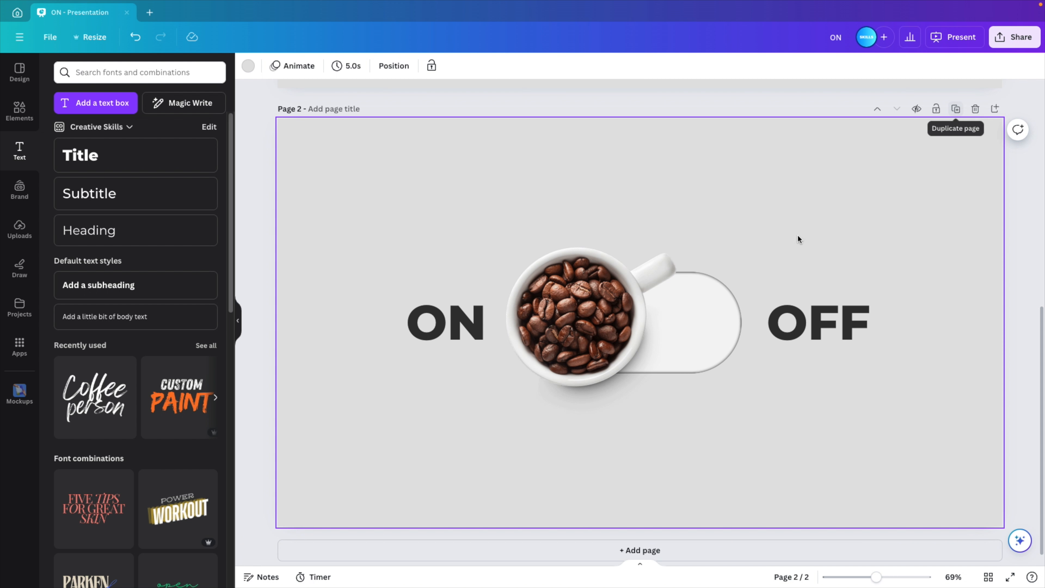
Duplicate the cup on page 2, rotate the copy so its handle points down and to the right, and align it over the original cup.
{"action": "left_click", "coordinate": [590, 328]}
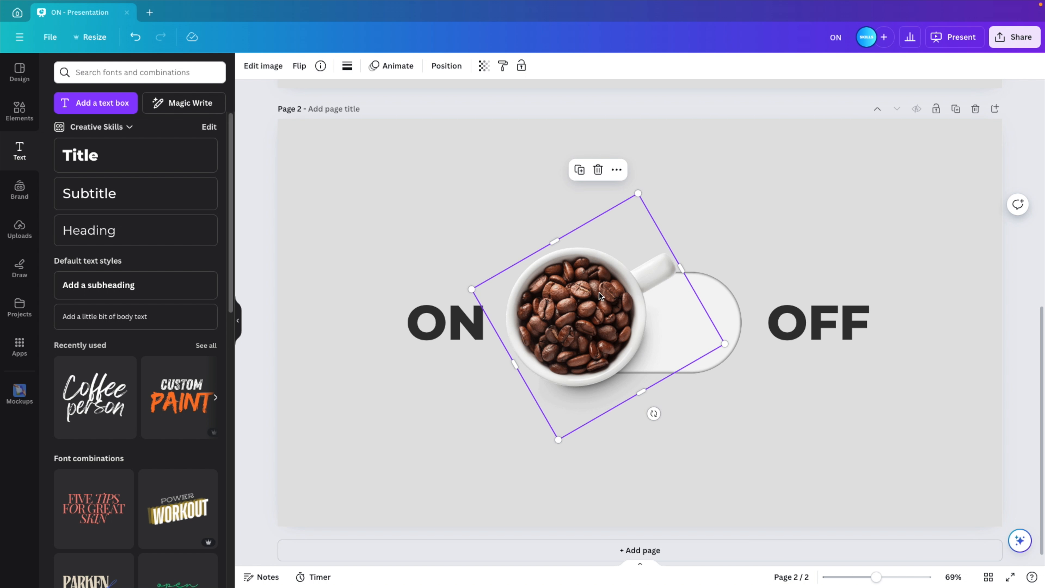
{"action": "key", "text": "super+d"}
{"action": "mouse_move", "coordinate": [599, 325]}
{"action": "left_mouse_down"}
{"action": "mouse_move", "coordinate": [680, 317]}
{"action": "mouse_move", "coordinate": [593, 319]}
{"action": "left_mouse_up"}
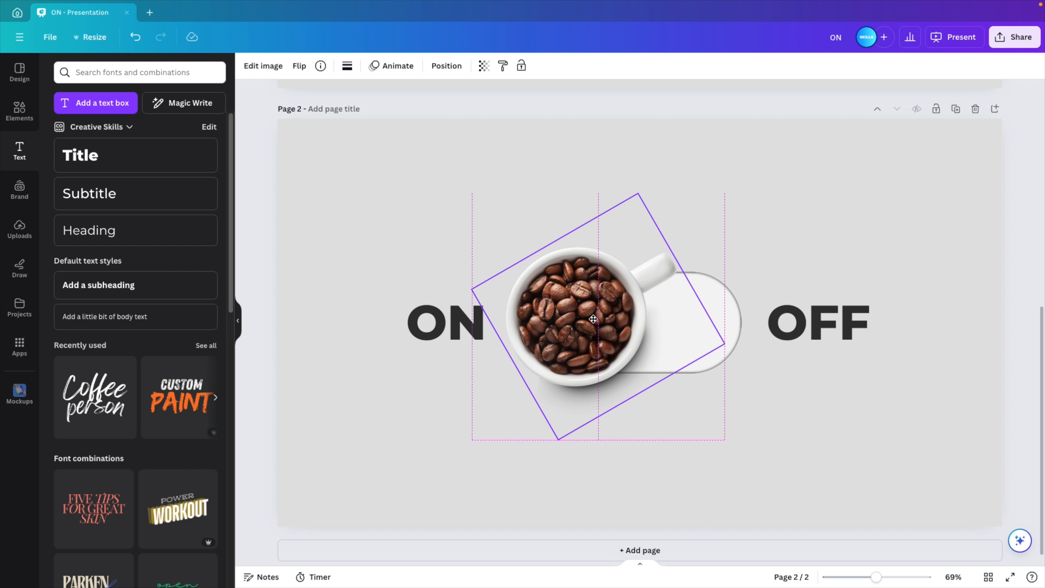
{"action": "left_click_drag", "start_coordinate": [653, 413], "coordinate": [535, 424]}
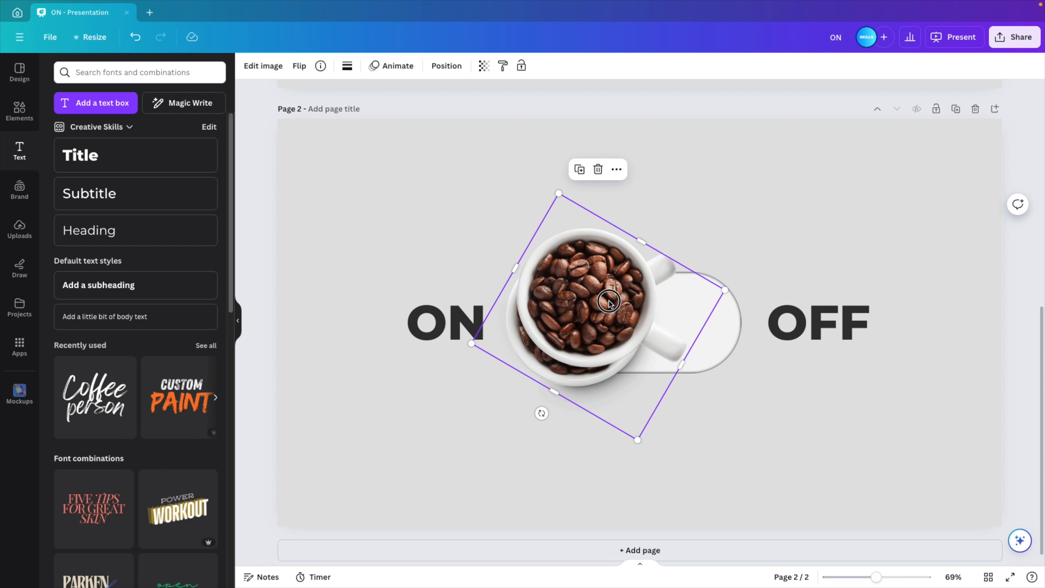
{"action": "left_click_drag", "start_coordinate": [609, 303], "coordinate": [598, 319]}
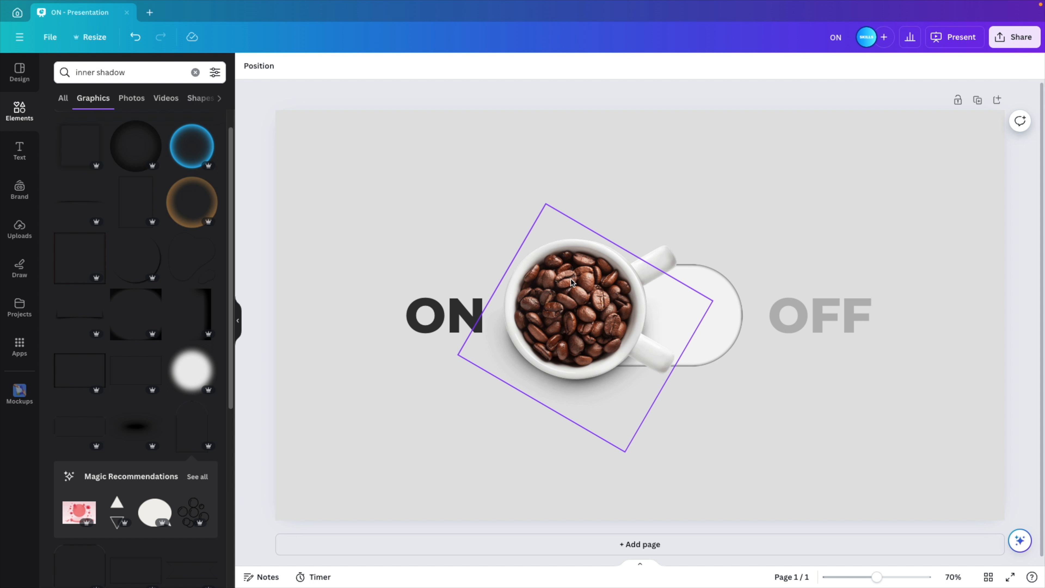
{"action": "left_click", "coordinate": [594, 313]}
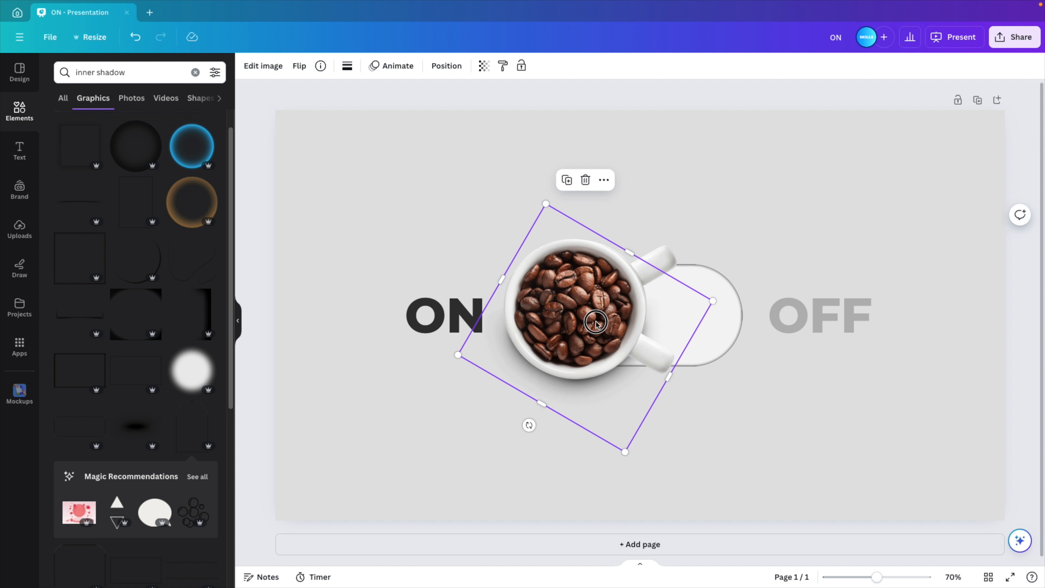
{"action": "left_click_drag", "start_coordinate": [594, 313], "coordinate": [637, 330]}
{"action": "key", "text": "ctrl+z"}
{"action": "left_click_drag", "start_coordinate": [529, 425], "coordinate": [574, 414]}
{"action": "left_click_drag", "start_coordinate": [609, 353], "coordinate": [678, 388]}
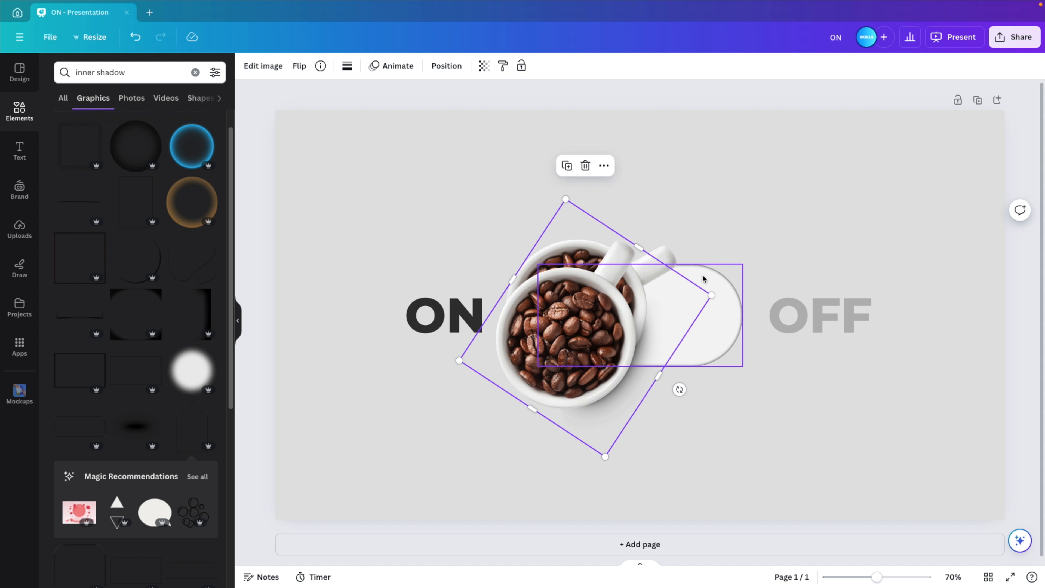
{"action": "key", "text": "ctrl+z"}
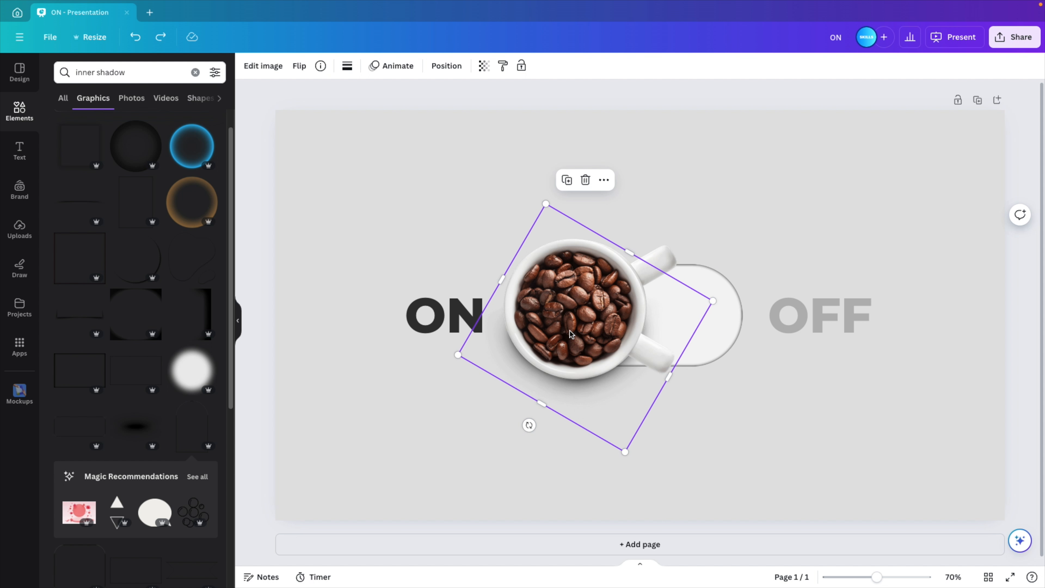
{"action": "mouse_move", "coordinate": [575, 330]}
{"action": "left_mouse_down"}
{"action": "mouse_move", "coordinate": [566, 341]}
{"action": "mouse_move", "coordinate": [575, 326]}
{"action": "left_mouse_up"}
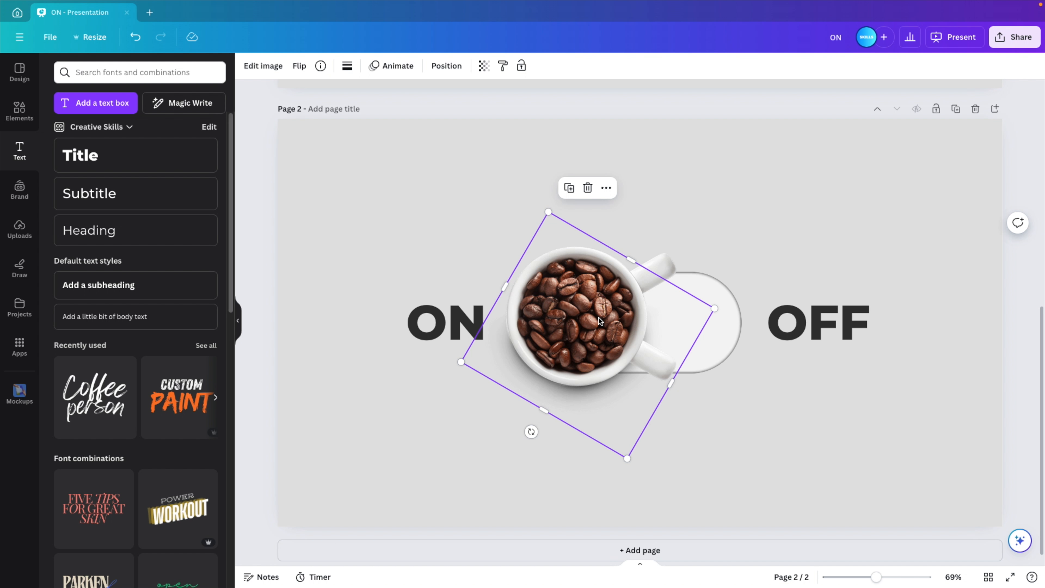
Delete the original cup from page 2 and move the rotated copy to the pill's right end.
{"action": "key", "text": "Escape"}
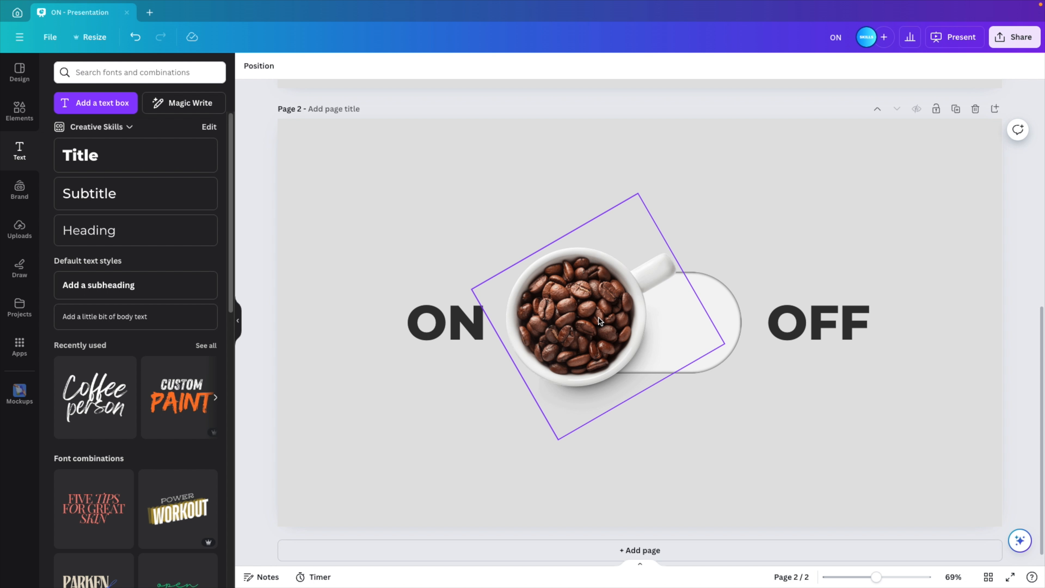
{"action": "left_click", "coordinate": [599, 317]}
{"action": "key", "text": "Delete"}
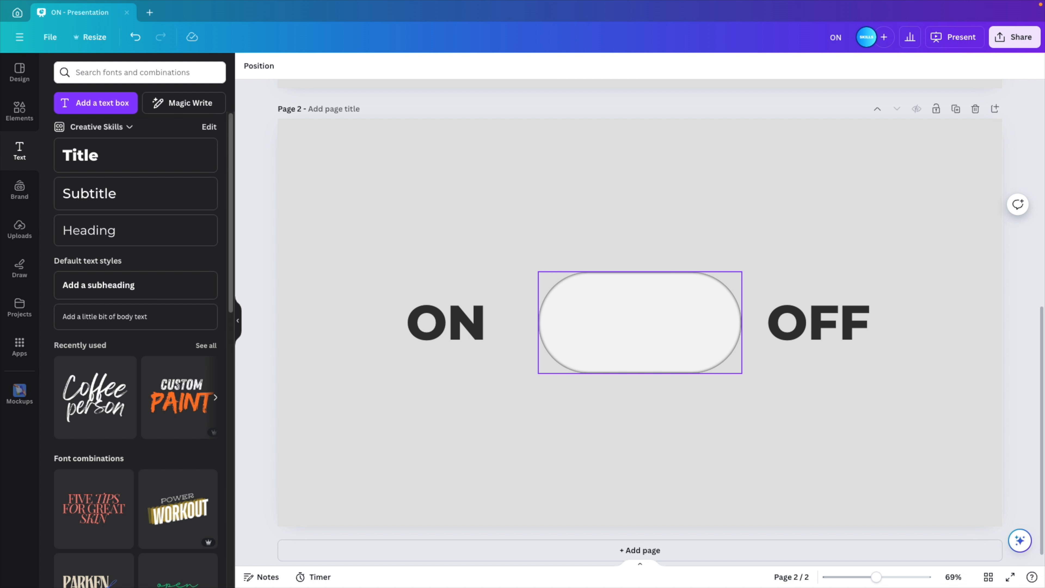
{"action": "key", "text": "ctrl+z"}
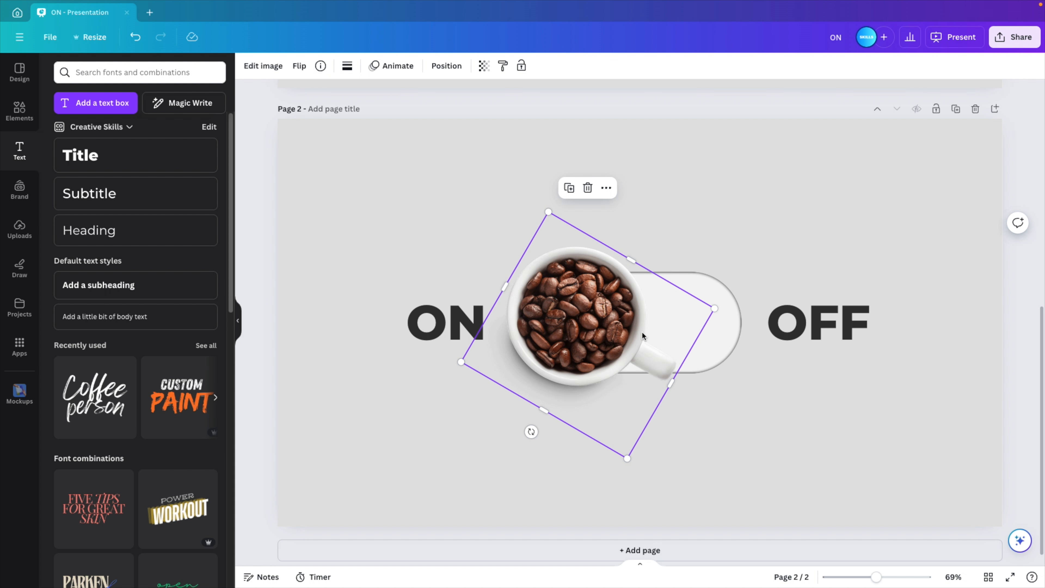
{"action": "left_click_drag", "start_coordinate": [563, 337], "coordinate": [669, 336]}
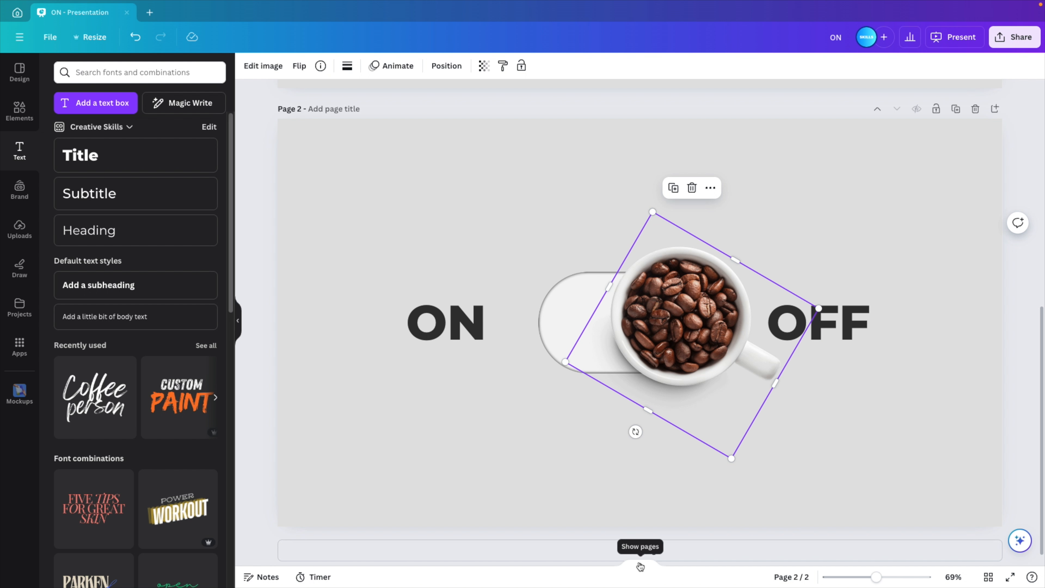
Set the transparency of the "OFF" text on page 1 to 25.
{"action": "left_click", "coordinate": [640, 567]}
{"action": "left_click", "coordinate": [285, 551]}
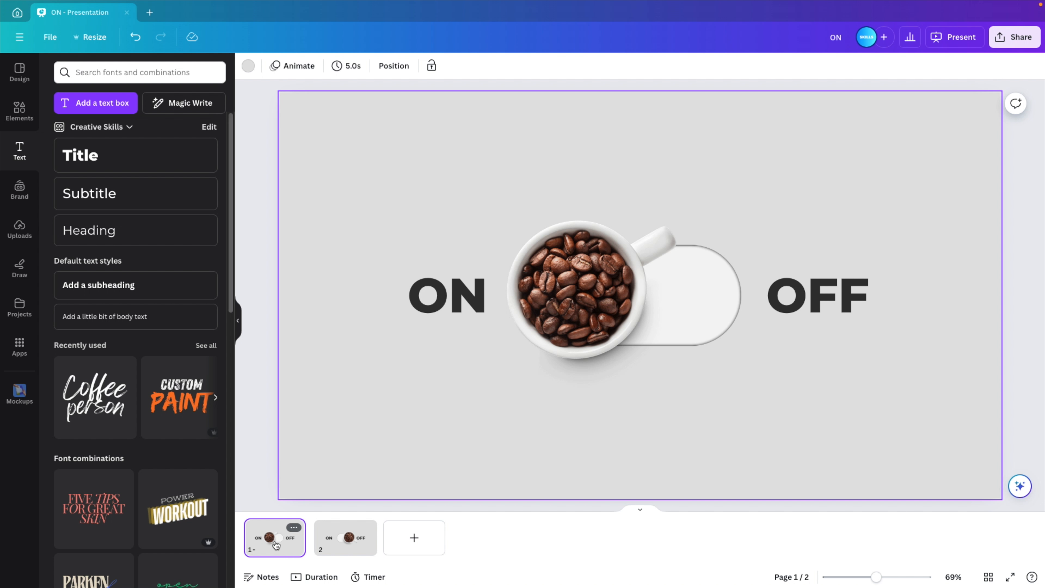
{"action": "left_click", "coordinate": [350, 537]}
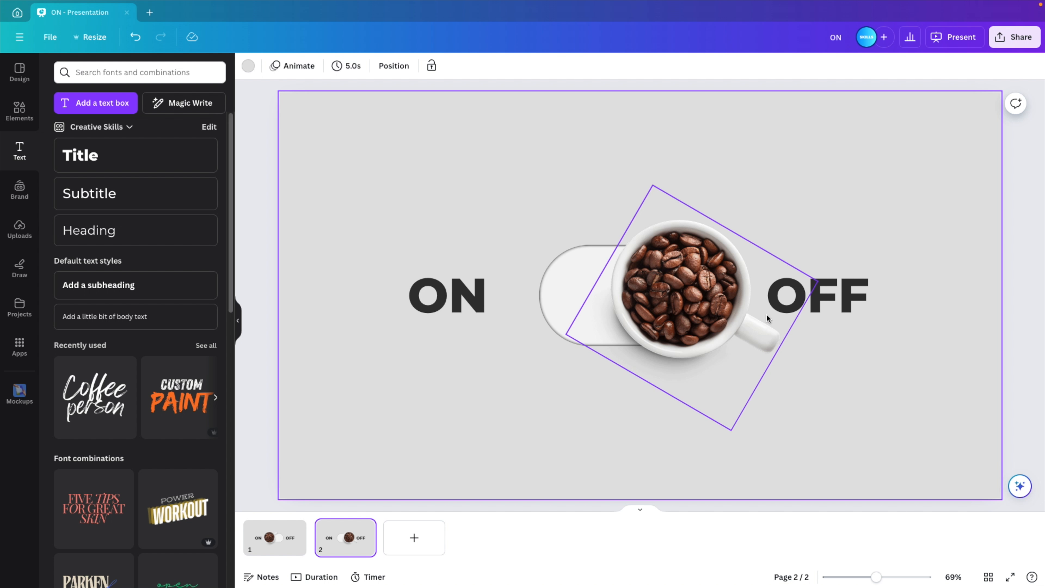
{"action": "left_click", "coordinate": [275, 543]}
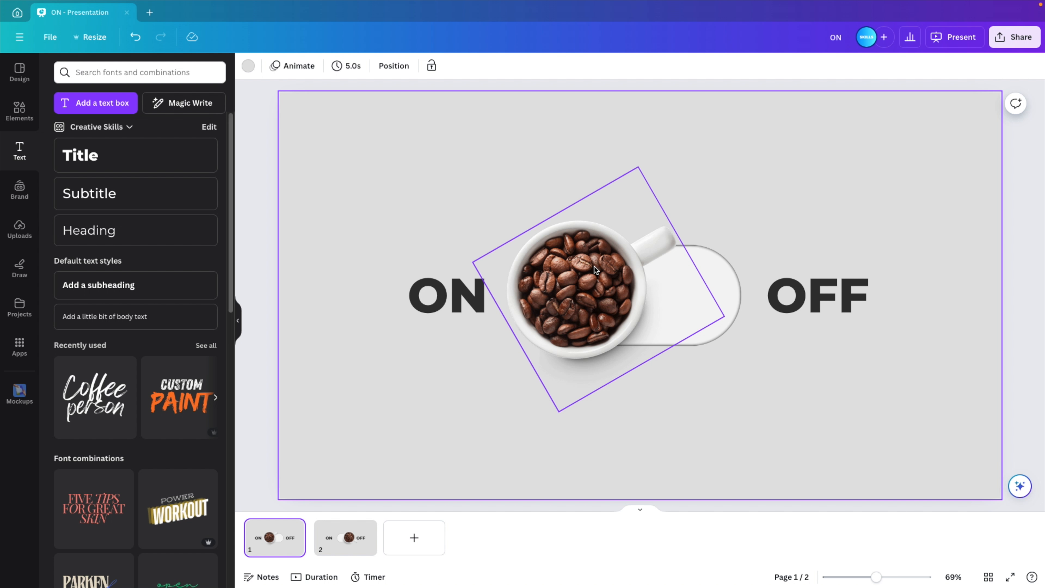
{"action": "left_click", "coordinate": [866, 294]}
{"action": "left_click", "coordinate": [741, 66]}
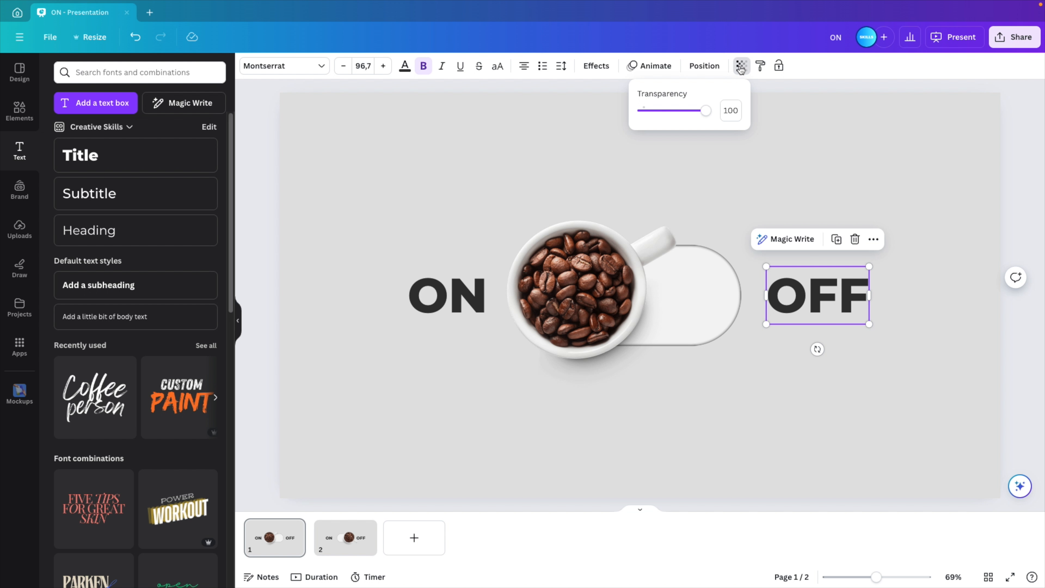
{"action": "left_click", "coordinate": [733, 109]}
{"action": "type", "text": "25"}
{"action": "key", "text": "Return"}
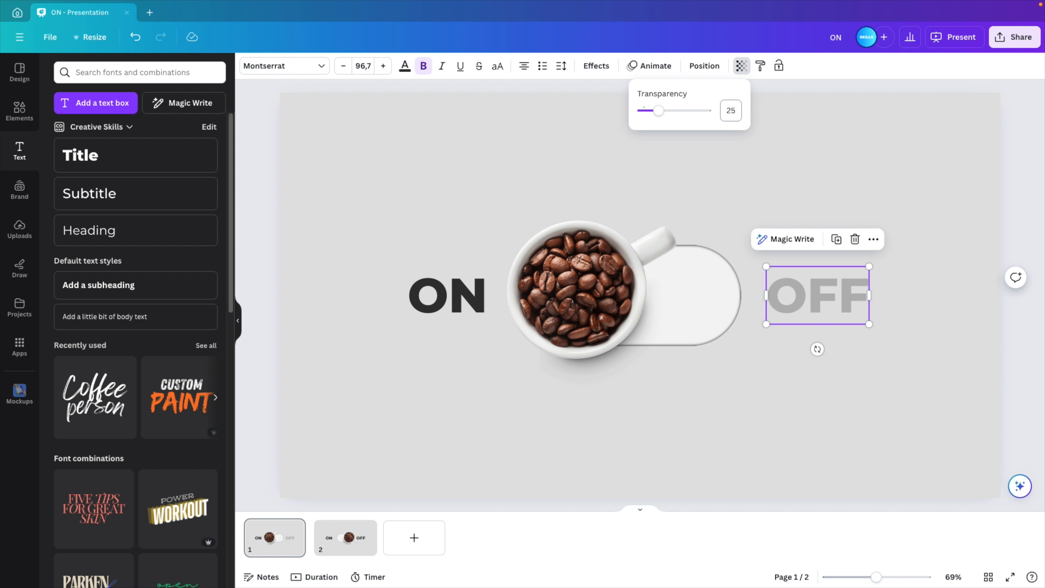
Set the transparency of the "ON" text on page 2 to 25.
{"action": "left_click", "coordinate": [340, 554]}
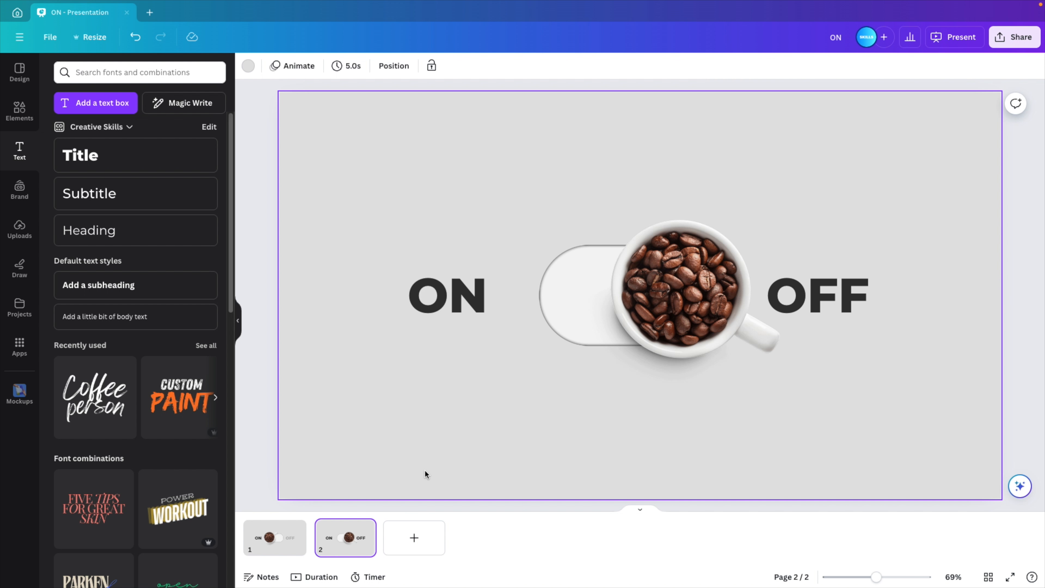
{"action": "left_click", "coordinate": [444, 304]}
{"action": "left_click", "coordinate": [742, 66]}
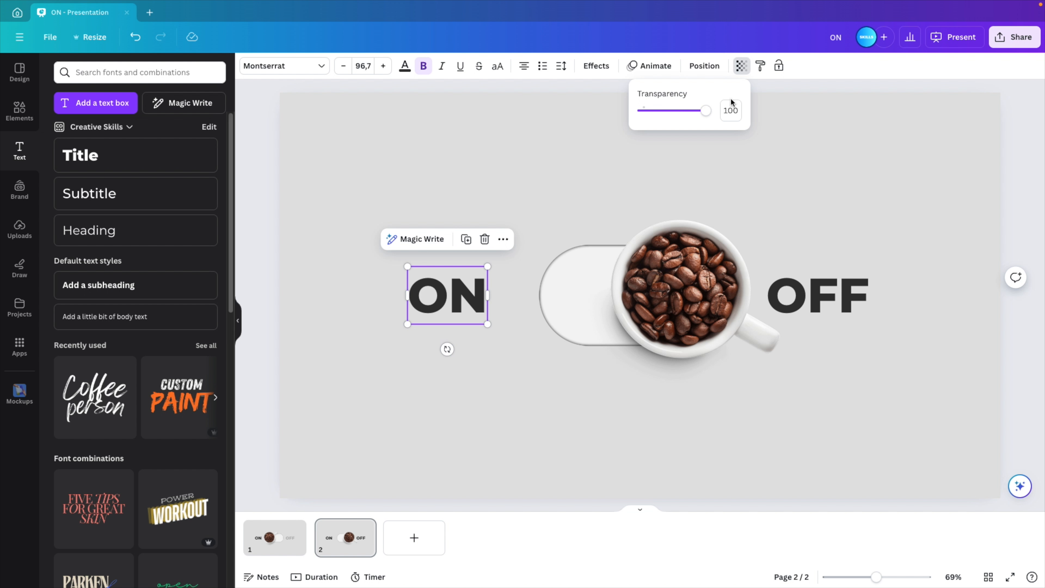
{"action": "left_click", "coordinate": [732, 108]}
{"action": "type", "text": "25"}
{"action": "key", "text": "Return"}
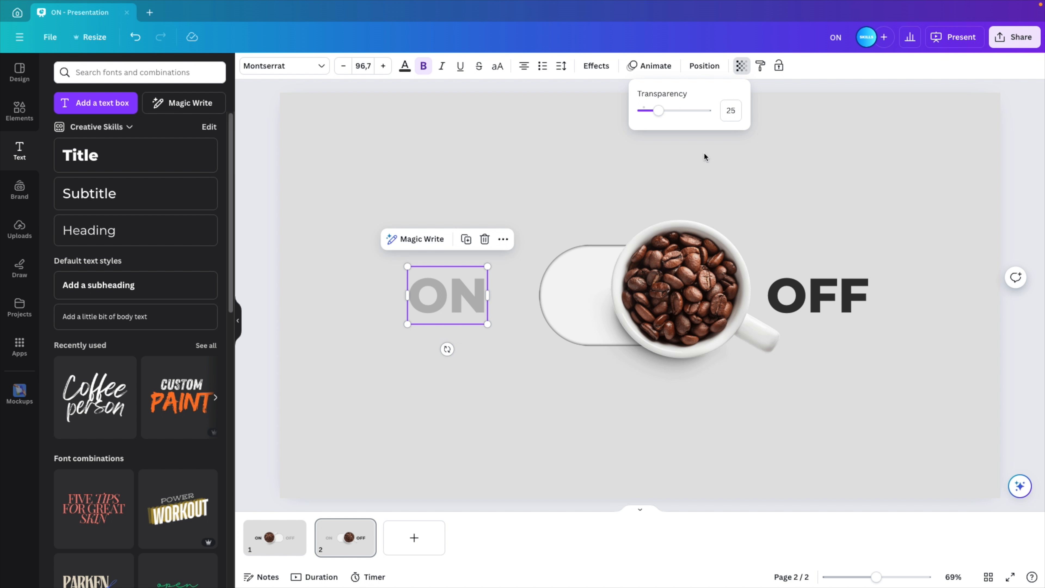
{"action": "left_click", "coordinate": [613, 198]}
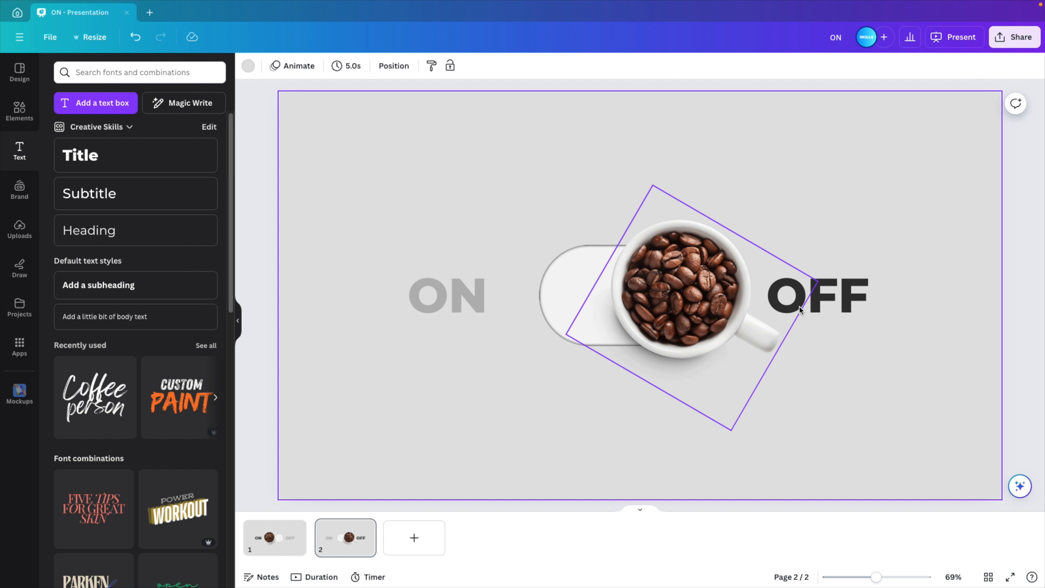
Select pages 1 and 2 together and duplicate them as pages 3 and 4.
{"action": "left_click", "coordinate": [286, 540]}
{"action": "left_click", "coordinate": [329, 544], "text": "shift"}
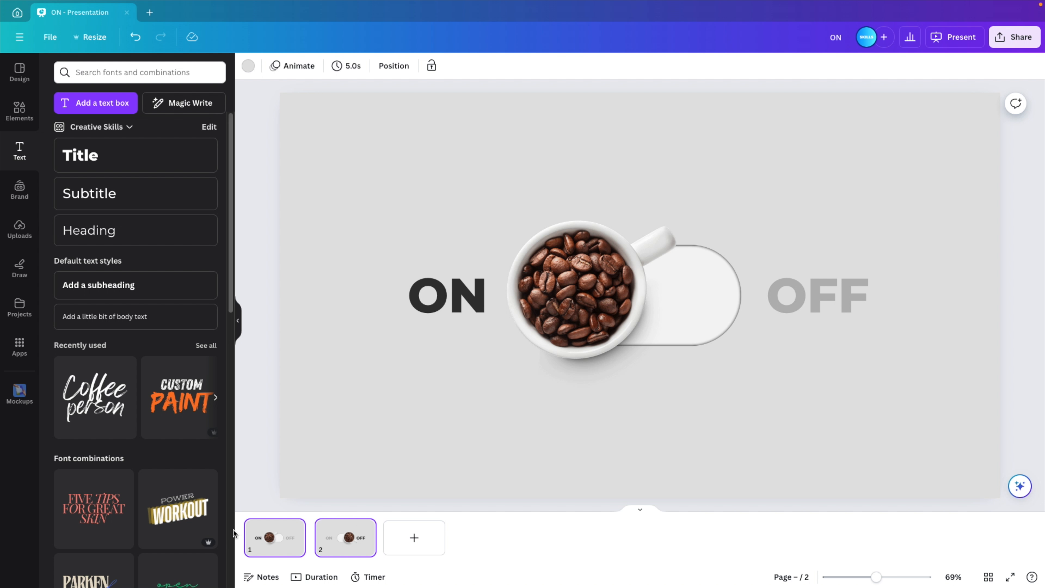
{"action": "key", "text": "ctrl+d"}
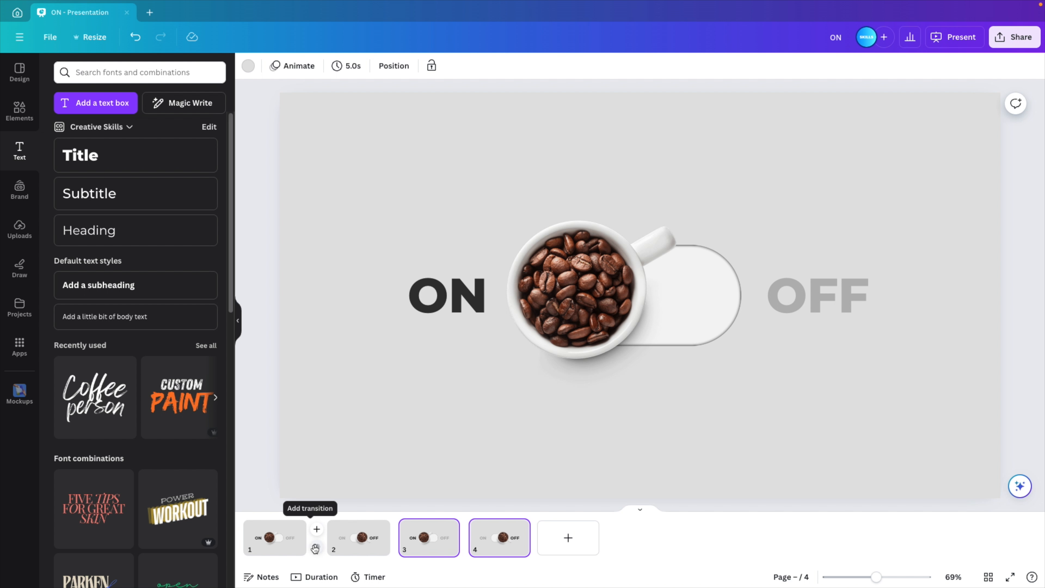
Apply the Match & Move transition between pages 1 and 2.
{"action": "left_click", "coordinate": [314, 548]}
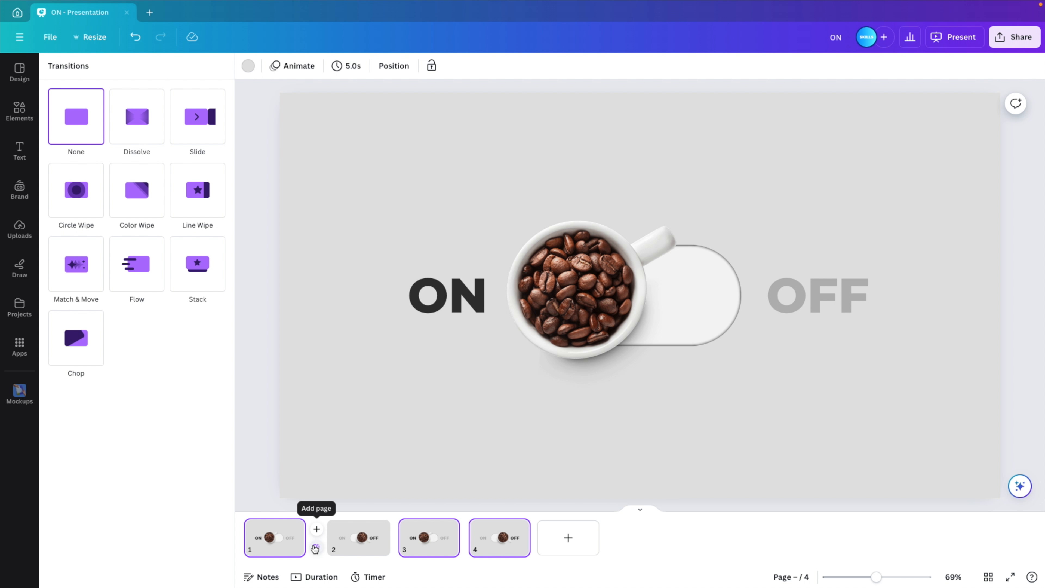
{"action": "left_click", "coordinate": [81, 266]}
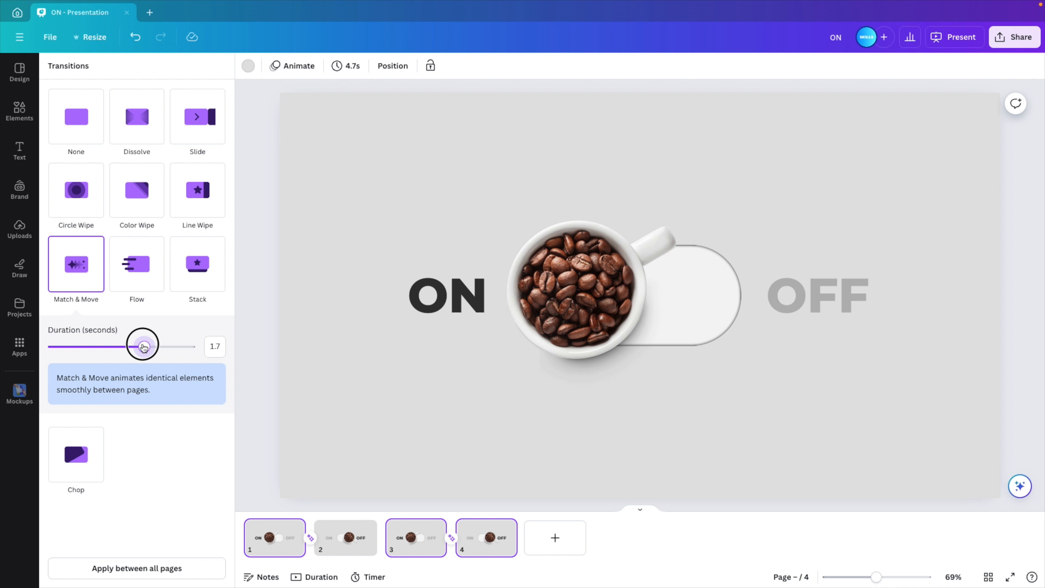